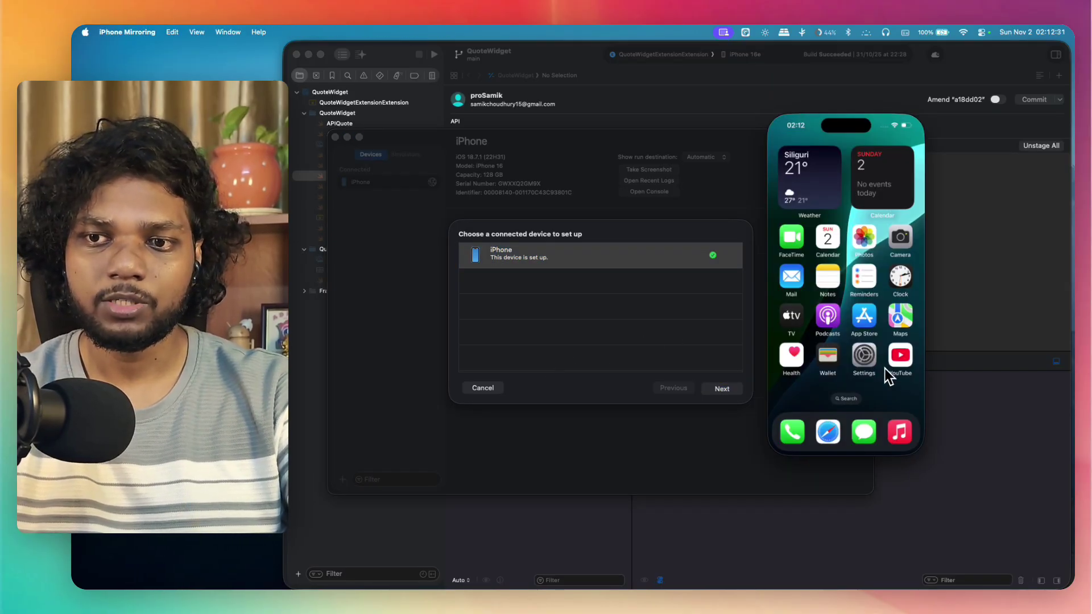
- Check the Developer Mode setting in the iPhone's Privacy & Security settings, and return to the main settings list
{"action": "left_click", "coordinate": [861, 357]}
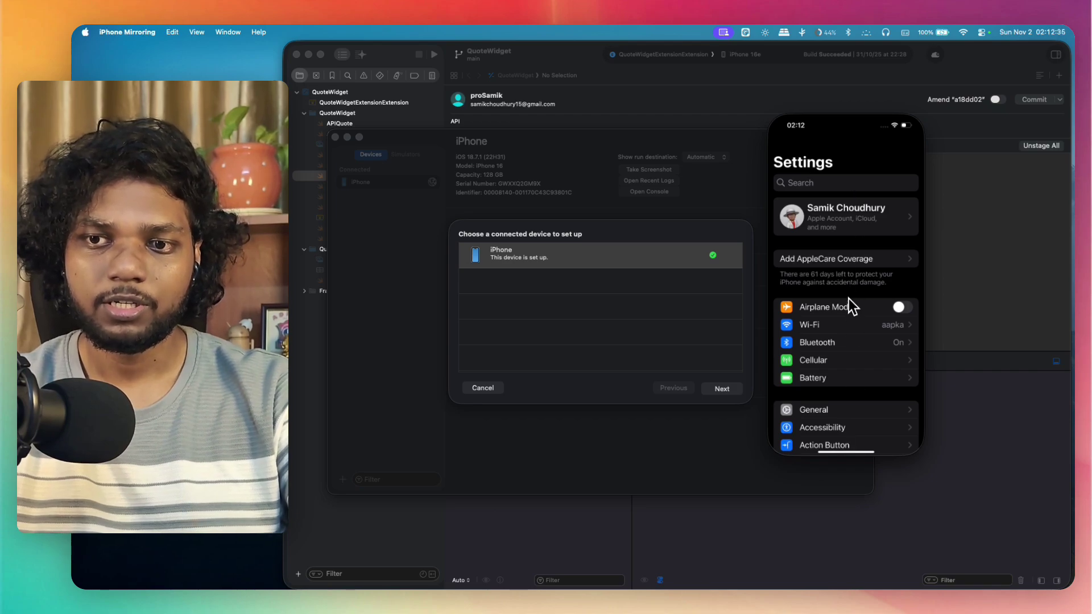
{"action": "scroll", "coordinate": [846, 273], "scroll_direction": "down", "scroll_amount": 5}
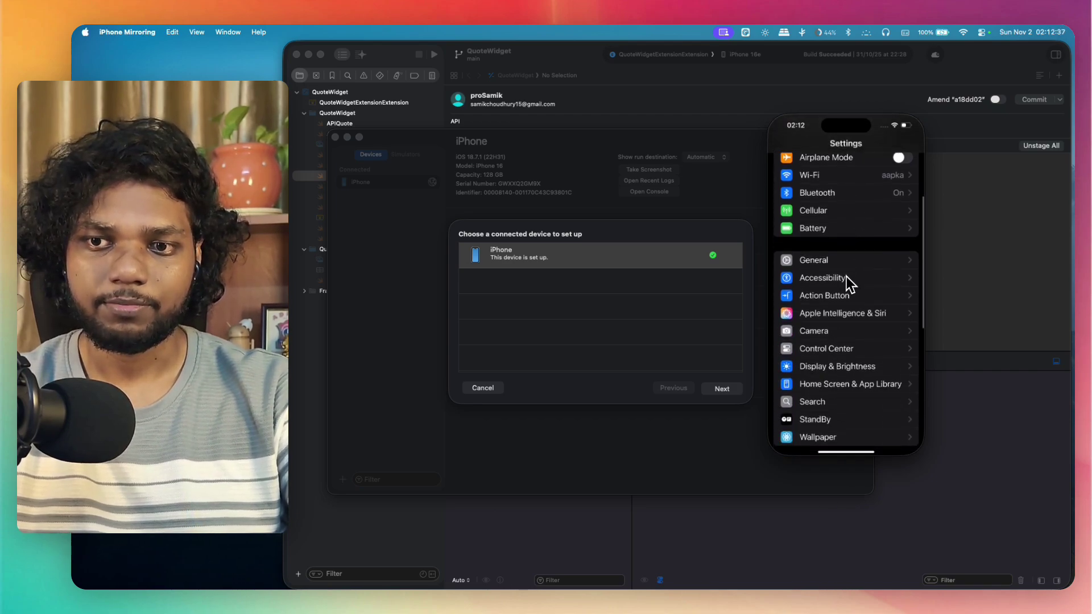
{"action": "scroll", "coordinate": [846, 285], "scroll_direction": "down", "scroll_amount": 6}
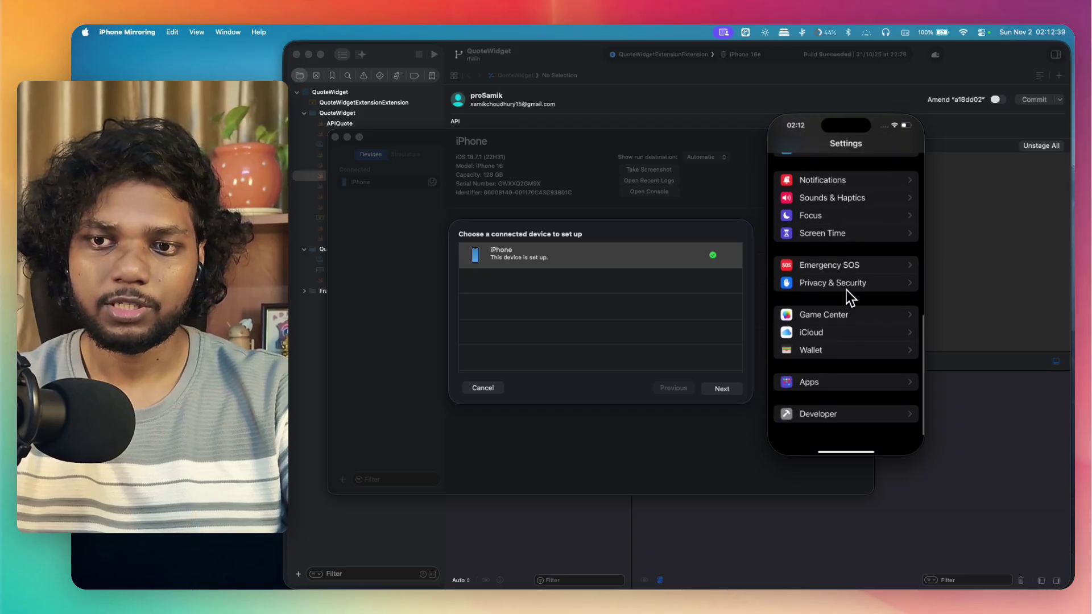
{"action": "scroll", "coordinate": [849, 239], "scroll_direction": "up", "scroll_amount": 2}
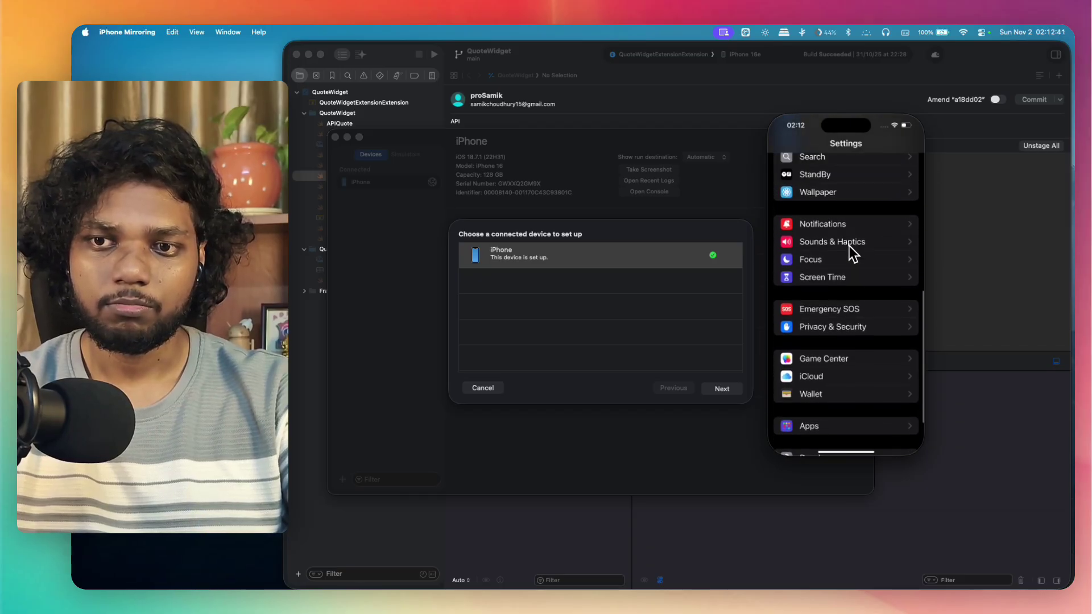
{"action": "left_click", "coordinate": [849, 324]}
{"action": "scroll", "coordinate": [849, 325], "scroll_direction": "down", "scroll_amount": 6}
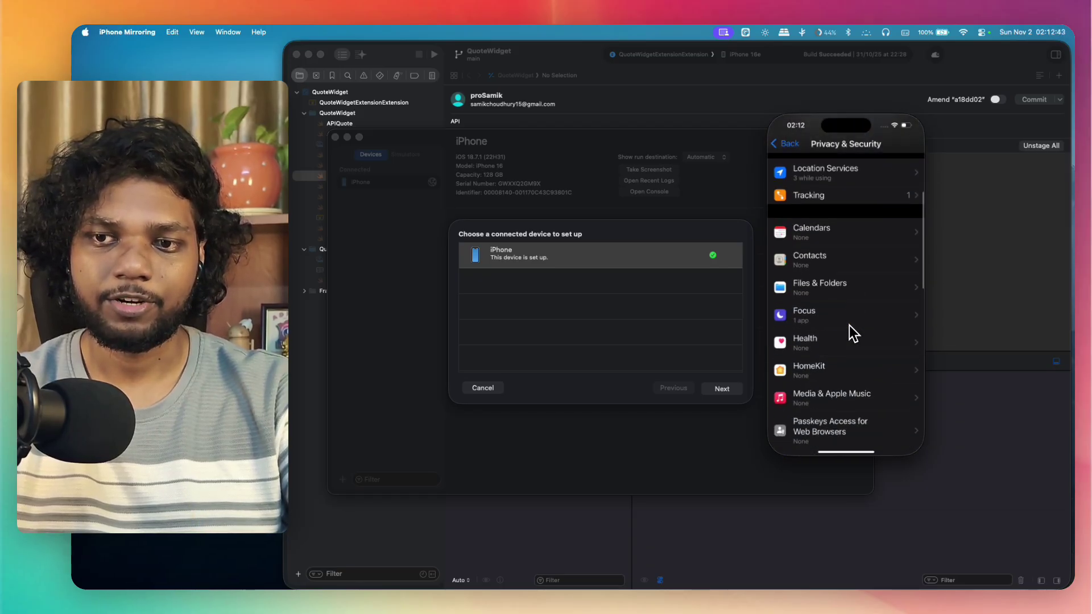
{"action": "scroll", "coordinate": [848, 325], "scroll_direction": "down", "scroll_amount": 8}
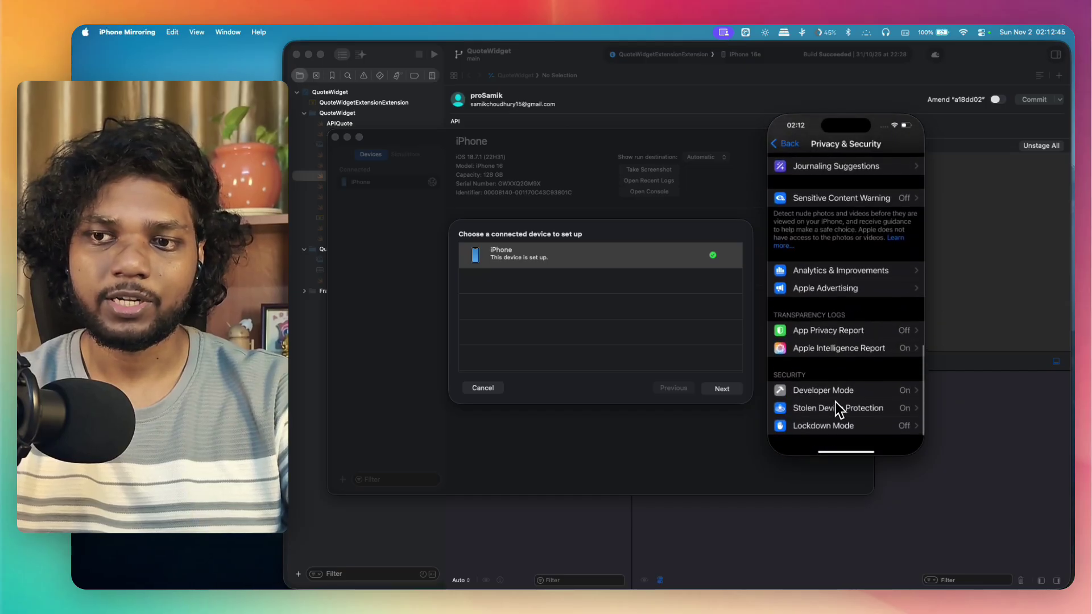
{"action": "left_click", "coordinate": [841, 395]}
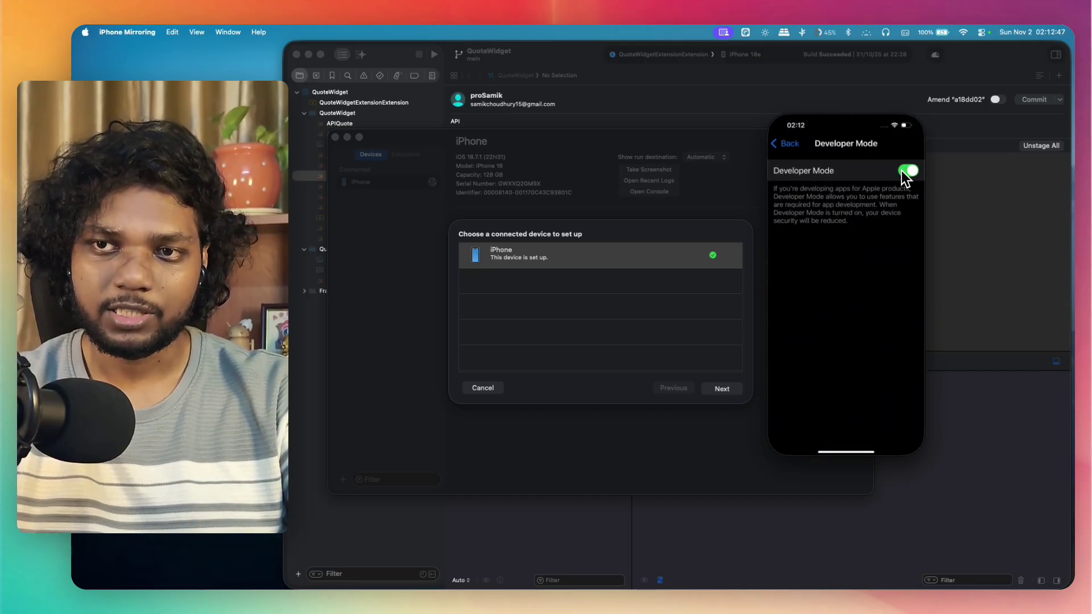
{"action": "left_click", "coordinate": [782, 149]}
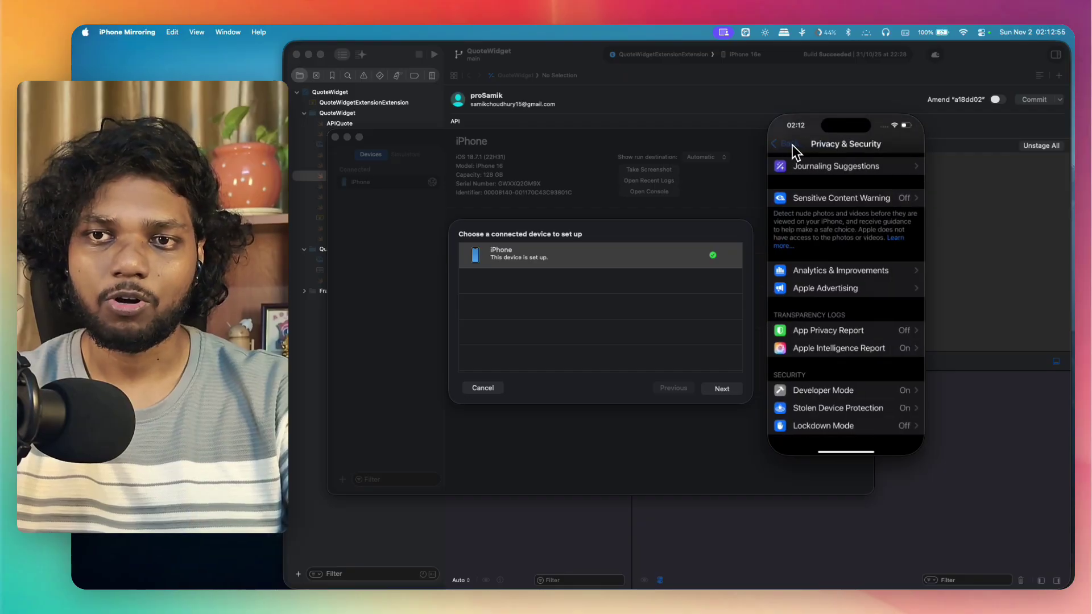
{"action": "left_click", "coordinate": [792, 146]}
- Complete the development setup of the connected iPhone in Xcode and close the device window
{"action": "left_click", "coordinate": [637, 399]}
{"action": "left_click", "coordinate": [722, 388]}
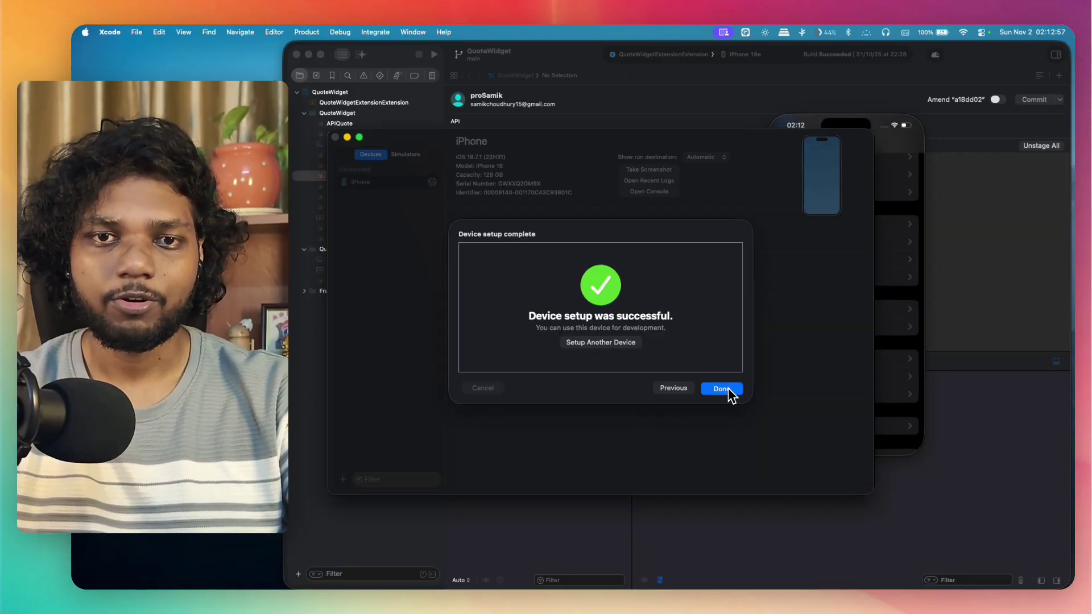
{"action": "left_click", "coordinate": [725, 393]}
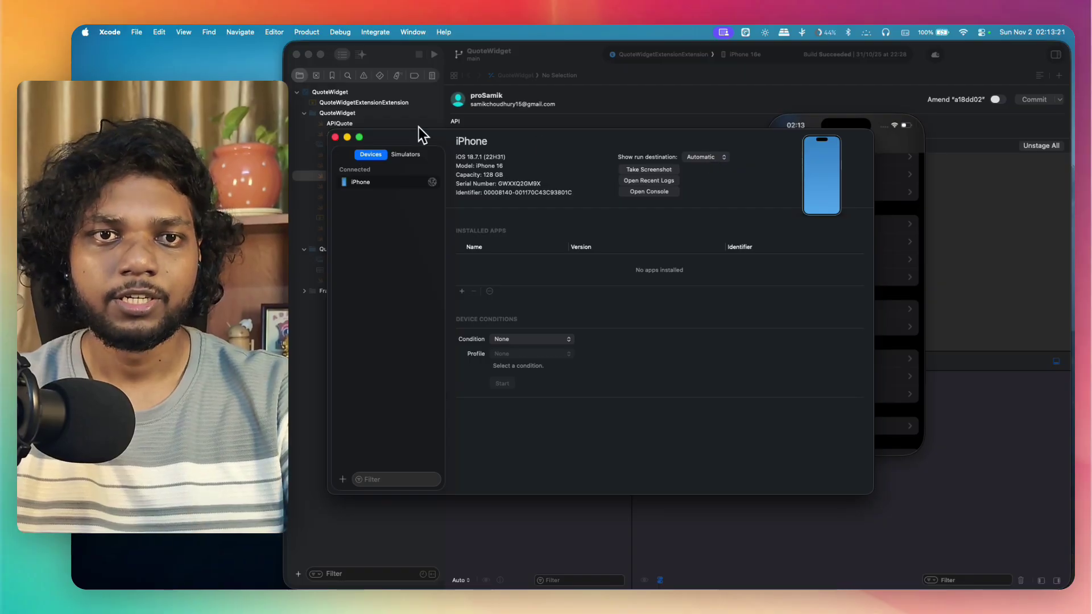
{"action": "left_click", "coordinate": [336, 139]}
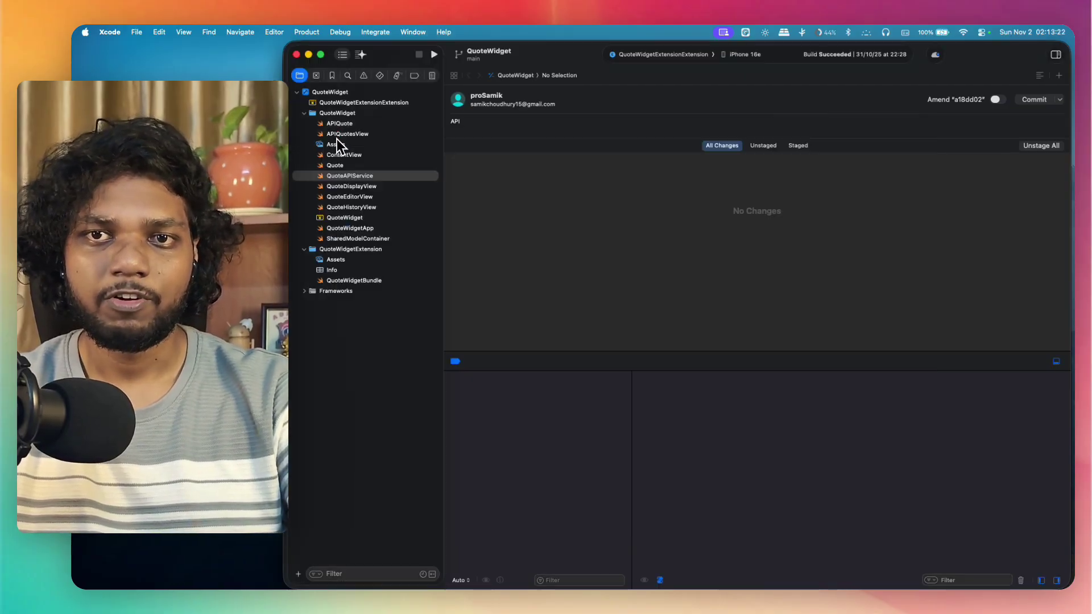
- Choose the connected iPhone as the run destination, try to run the project on it, and dismiss the deployment target alert
{"action": "left_click", "coordinate": [755, 51]}
{"action": "left_click", "coordinate": [711, 173]}
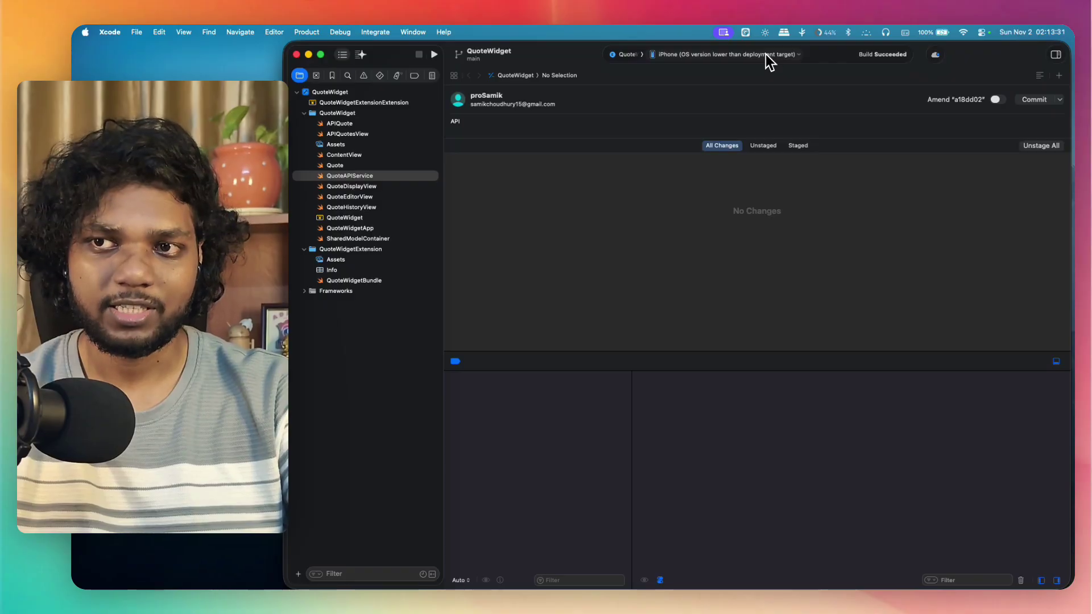
{"action": "left_click", "coordinate": [435, 57]}
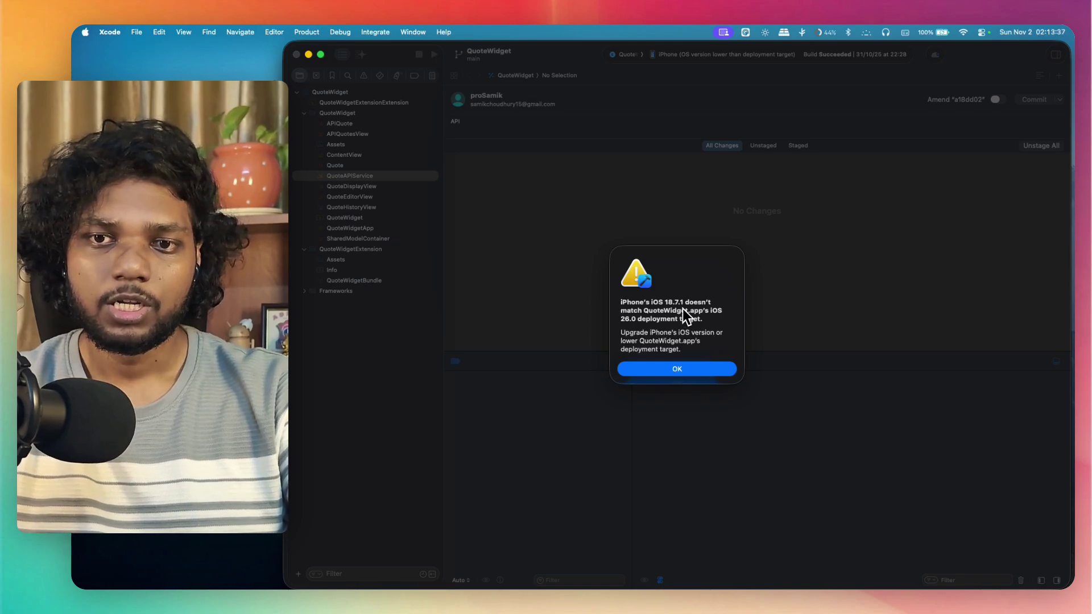
{"action": "left_click", "coordinate": [696, 375]}
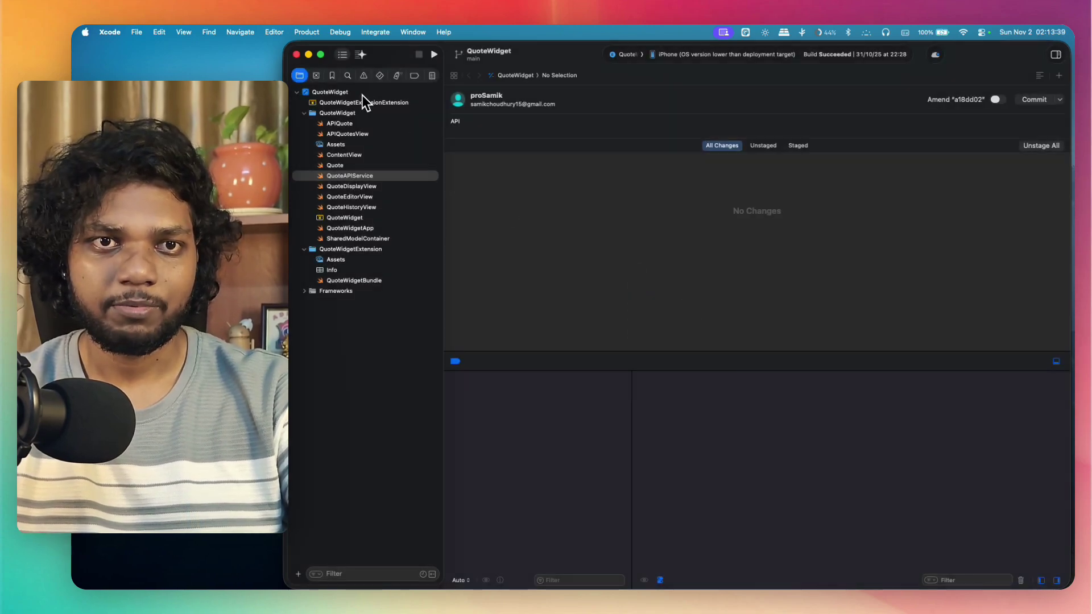
- Set the QuoteWidgetExtension target's minimum iOS deployment version to 18.0 and run the widget extension on the iPhone
{"action": "left_click", "coordinate": [332, 78]}
{"action": "key", "text": "super+1"}
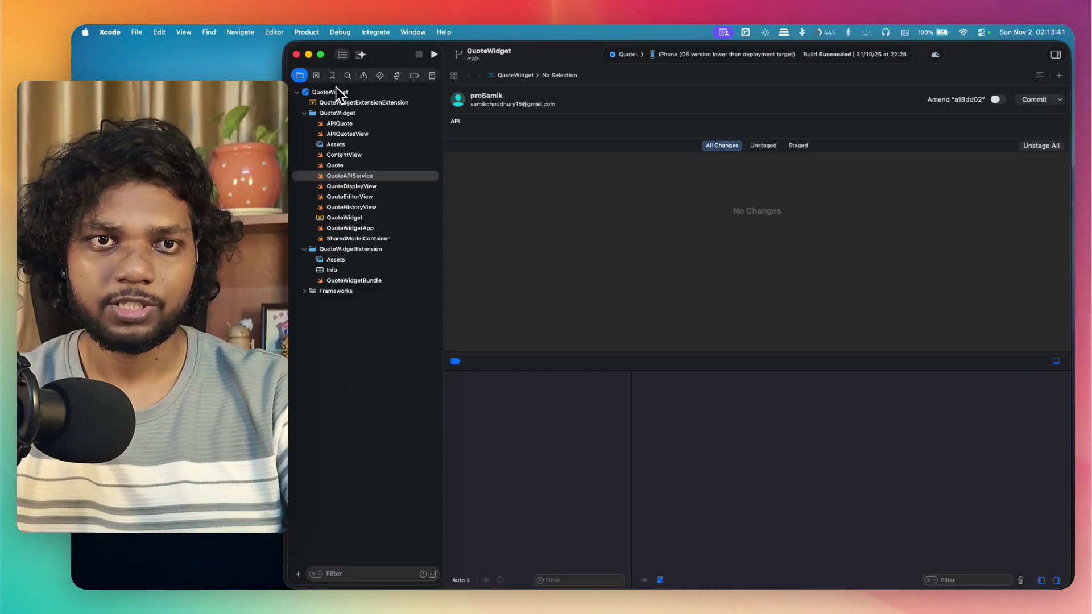
{"action": "left_click", "coordinate": [339, 91]}
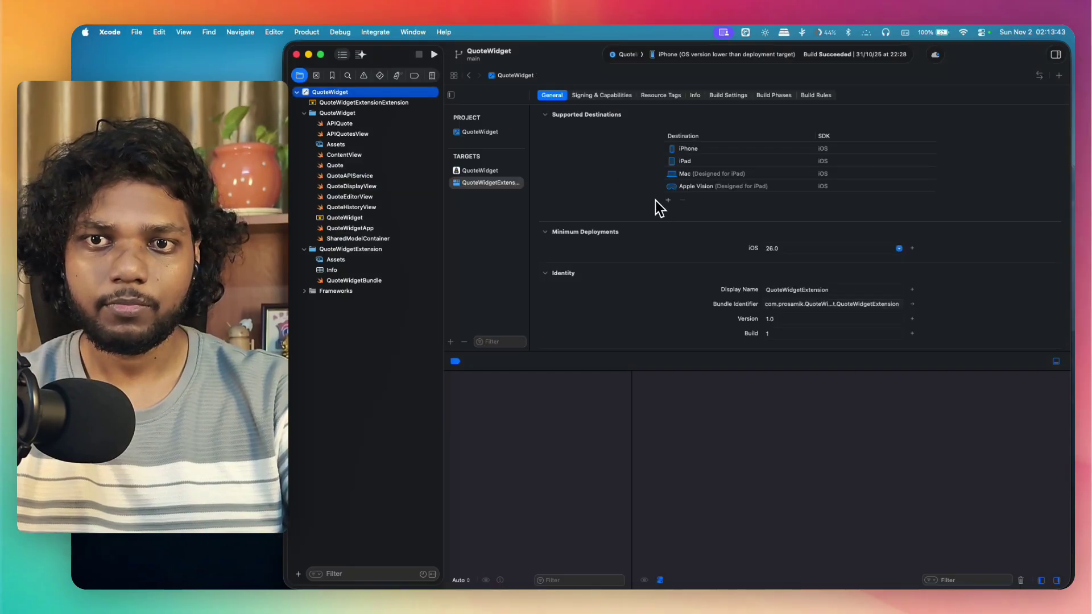
{"action": "scroll", "coordinate": [660, 210], "scroll_direction": "down", "scroll_amount": 2}
{"action": "left_click", "coordinate": [904, 213]}
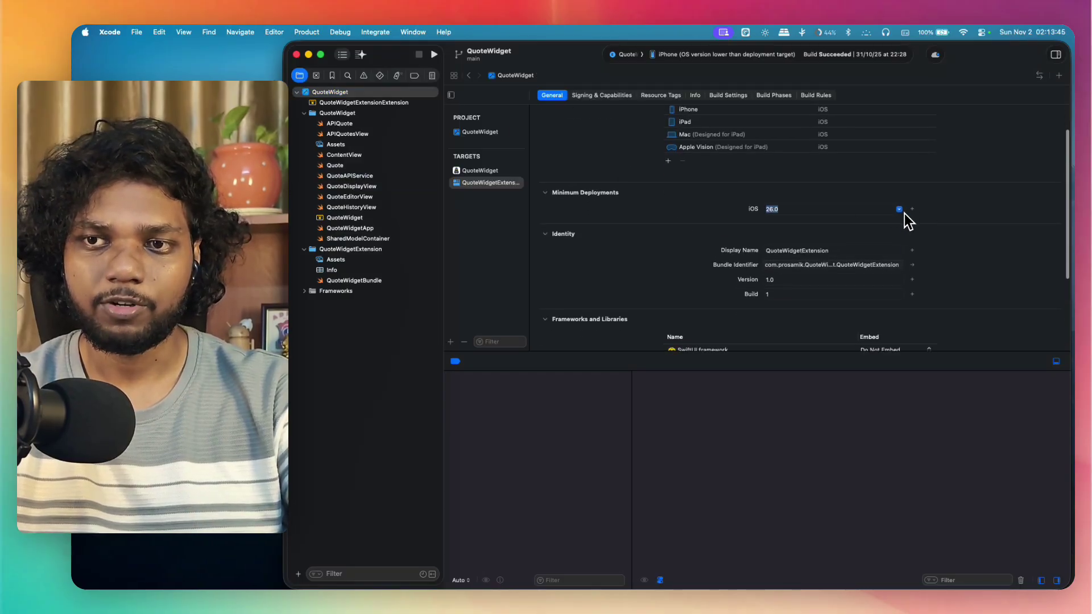
{"action": "left_click", "coordinate": [899, 210]}
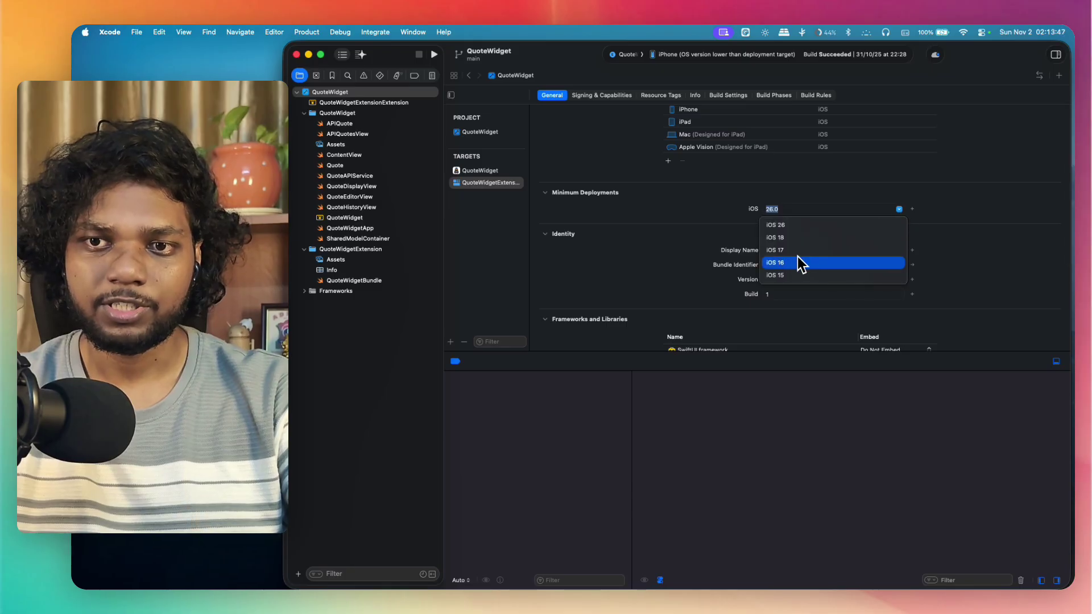
{"action": "left_click", "coordinate": [780, 241]}
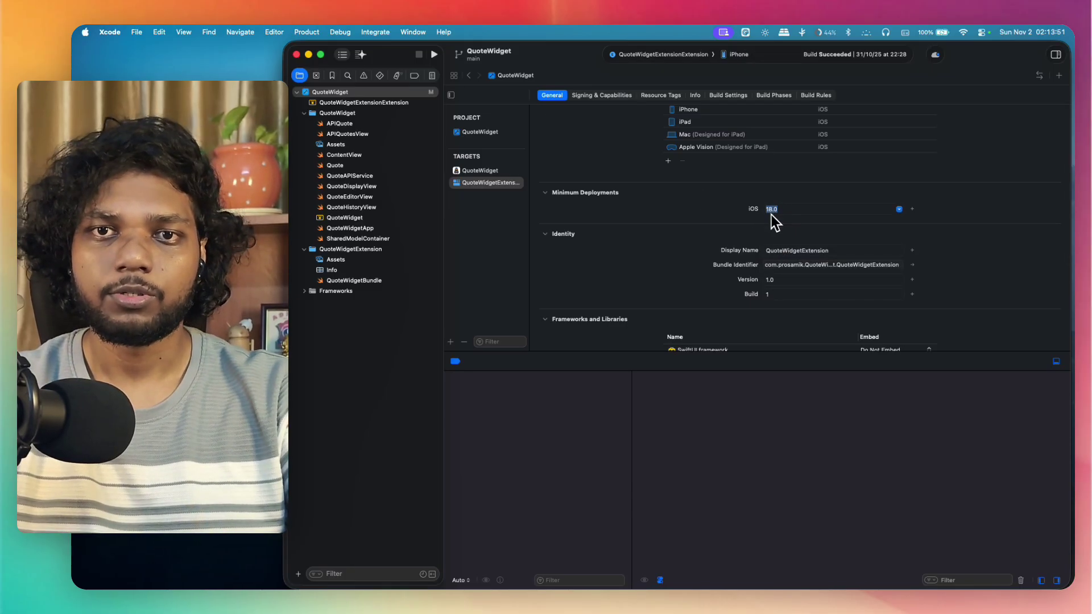
{"action": "left_click", "coordinate": [434, 54]}
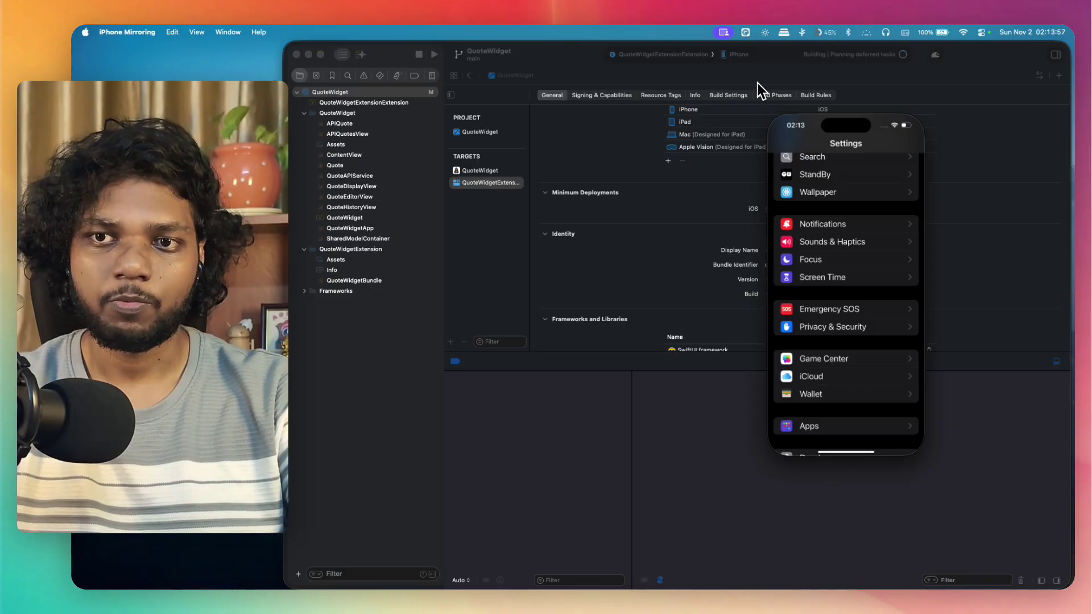
- Open the connected iPhone's console from its run destination details and start streaming its log messages
{"action": "left_click", "coordinate": [735, 53]}
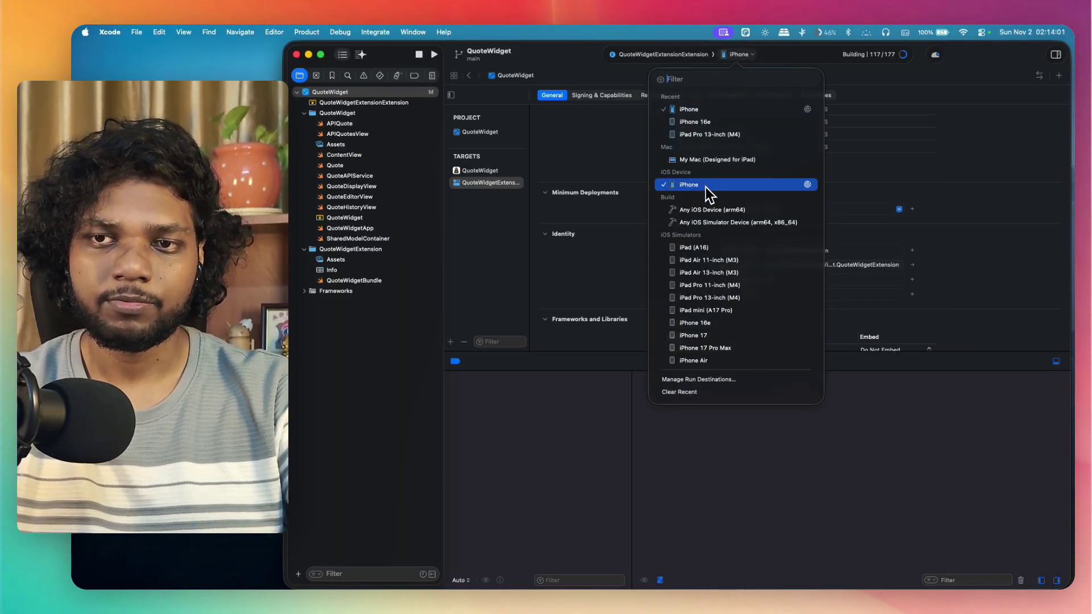
{"action": "left_click", "coordinate": [694, 379]}
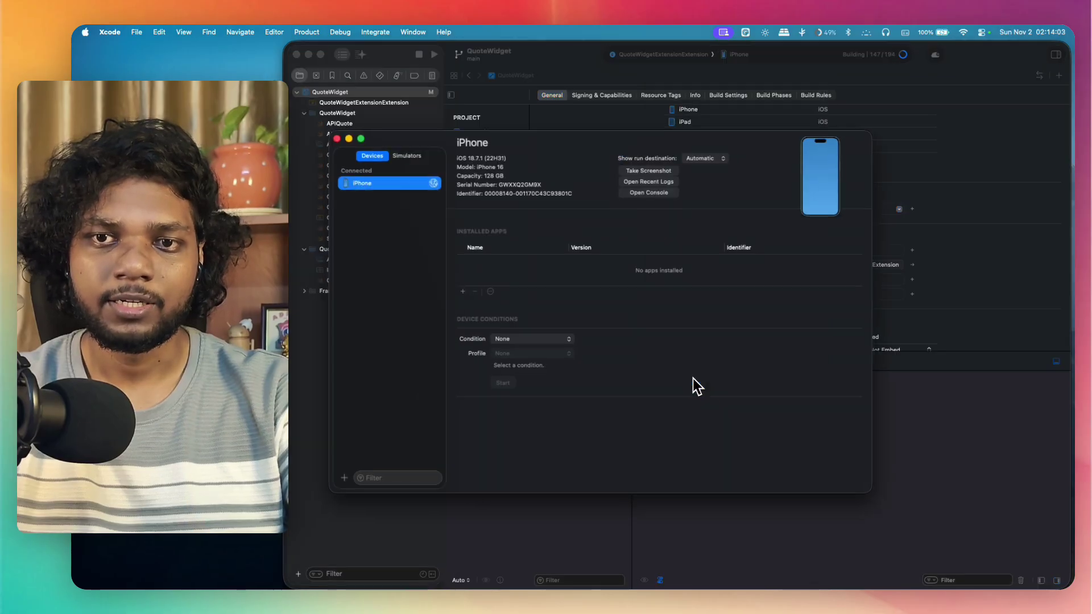
{"action": "left_click", "coordinate": [649, 192]}
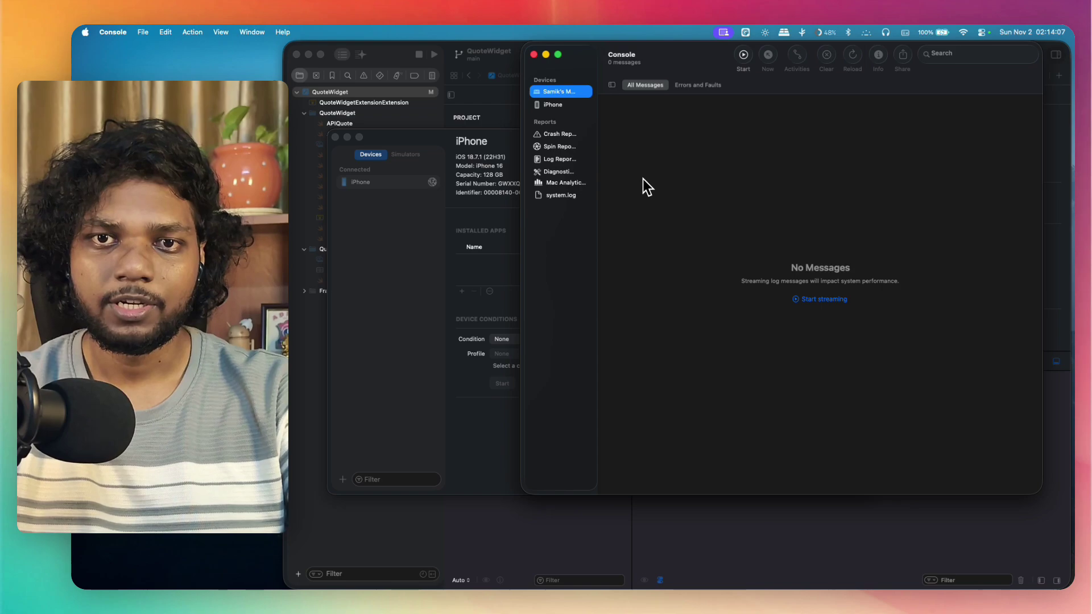
{"action": "left_click_drag", "start_coordinate": [675, 55], "coordinate": [620, 55]}
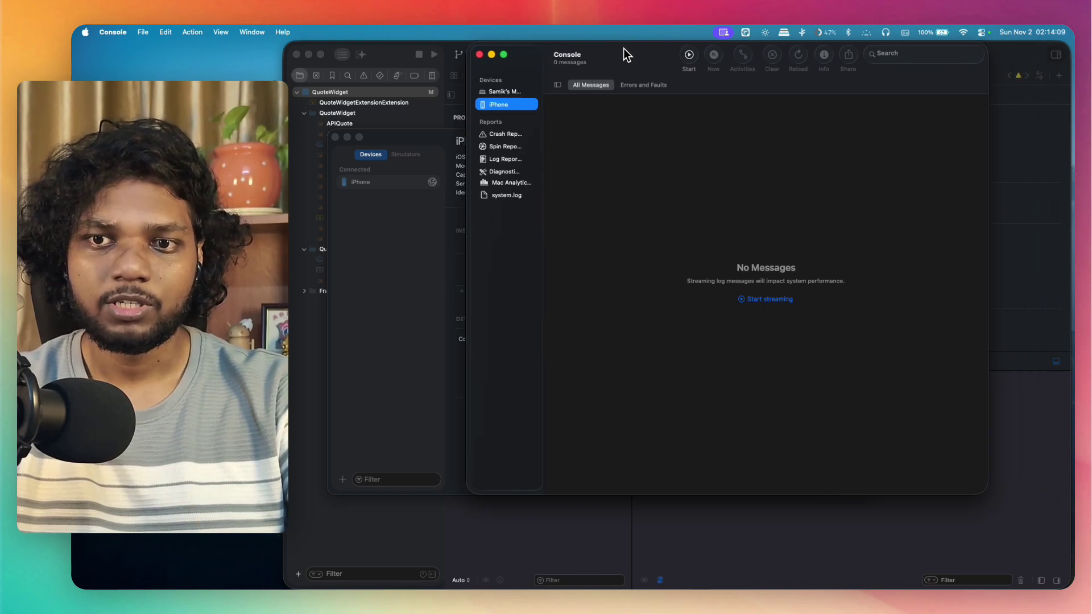
{"action": "left_click", "coordinate": [754, 300]}
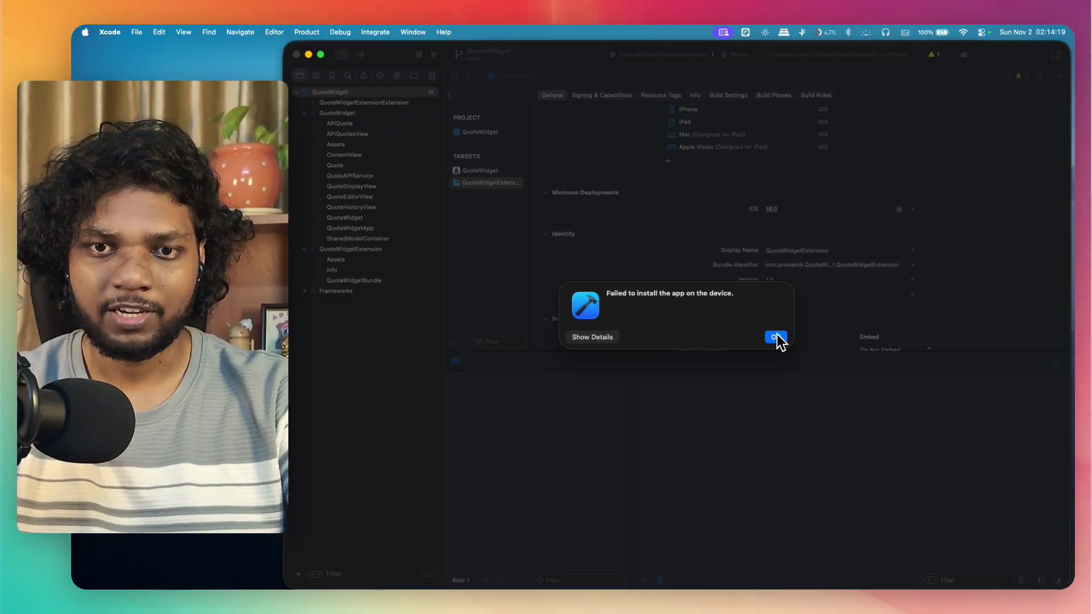
- Examine the details of the failed app installation for the failure reason and dismiss the error
{"action": "left_click", "coordinate": [594, 337]}
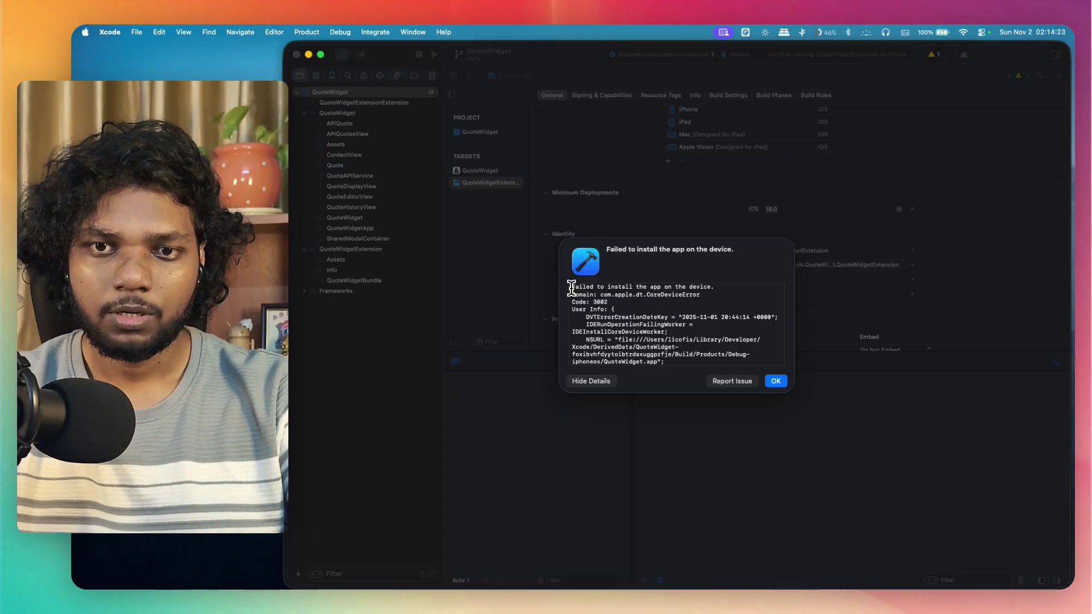
{"action": "left_click_drag", "start_coordinate": [571, 289], "coordinate": [687, 370]}
{"action": "left_click", "coordinate": [673, 332]}
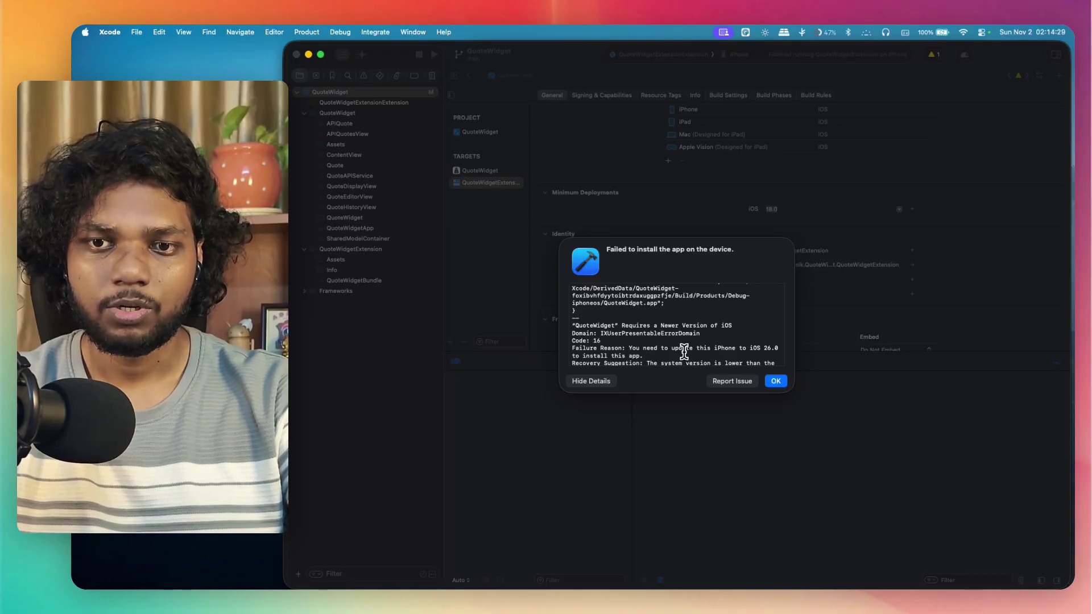
{"action": "scroll", "coordinate": [684, 351], "scroll_direction": "down", "scroll_amount": 1}
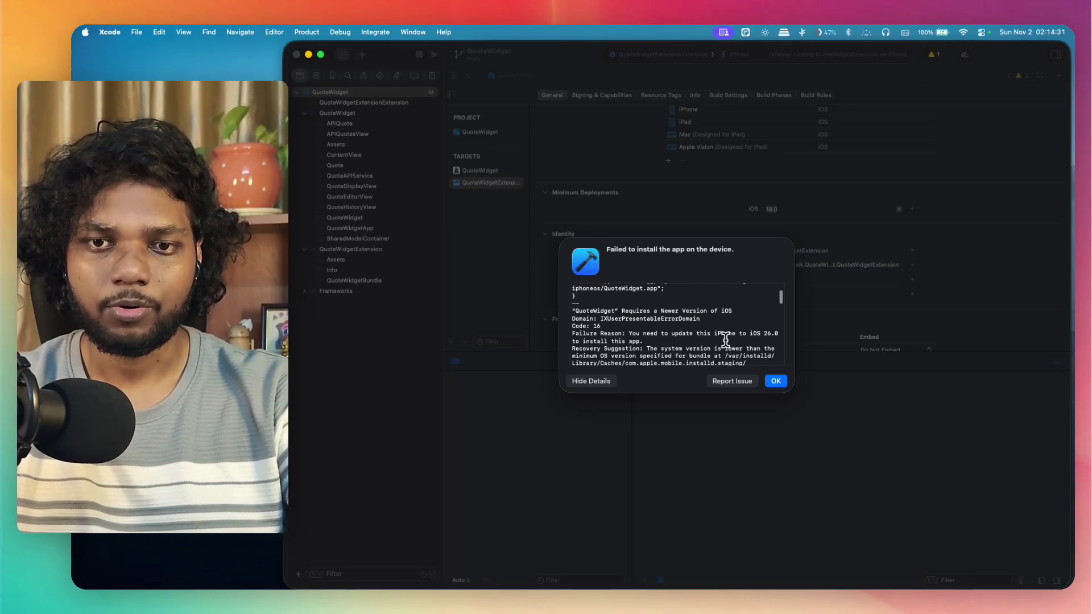
{"action": "scroll", "coordinate": [648, 348], "scroll_direction": "down", "scroll_amount": 3}
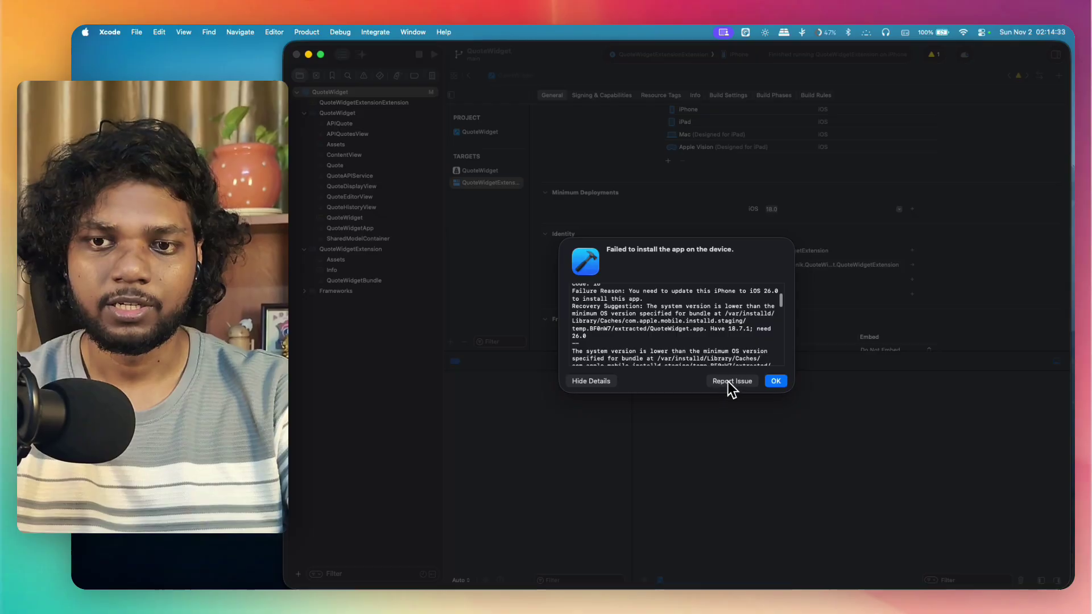
{"action": "left_click", "coordinate": [775, 381]}
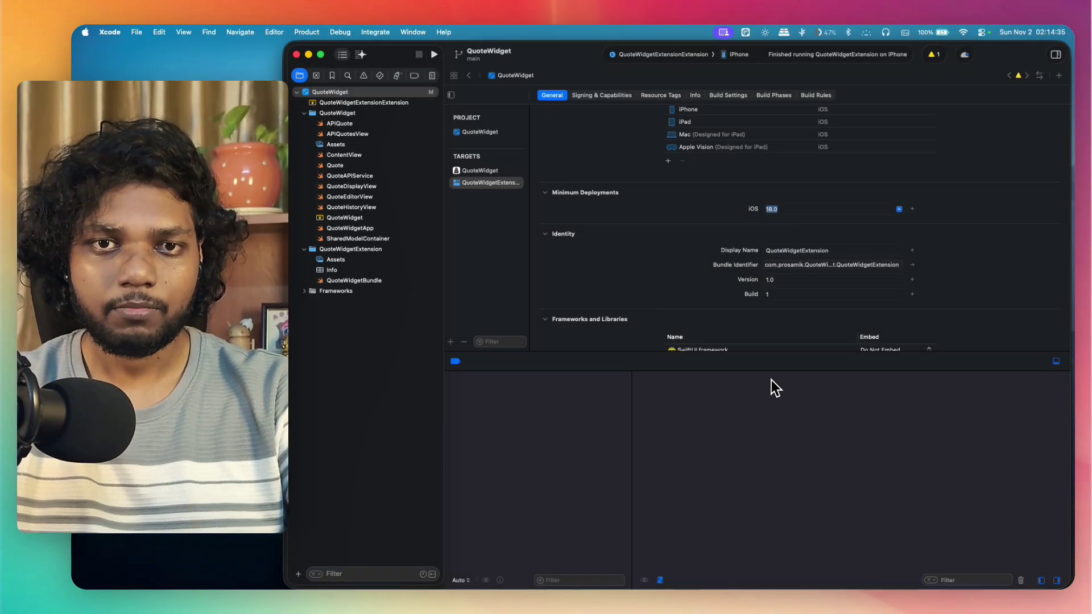
{"action": "scroll", "coordinate": [712, 254], "scroll_direction": "down", "scroll_amount": 1}
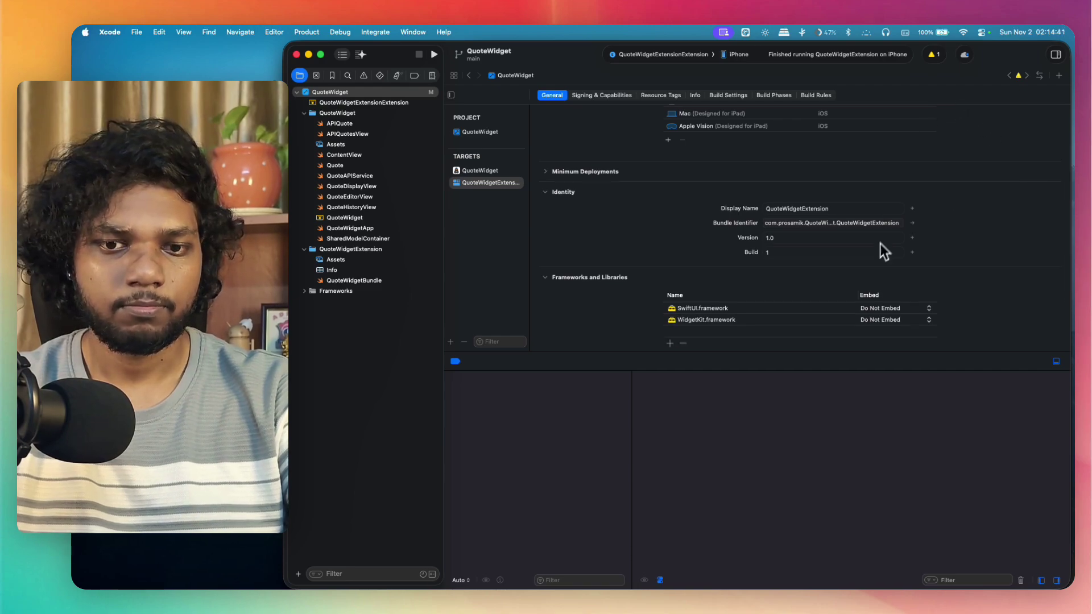
{"action": "left_click", "coordinate": [934, 54]}
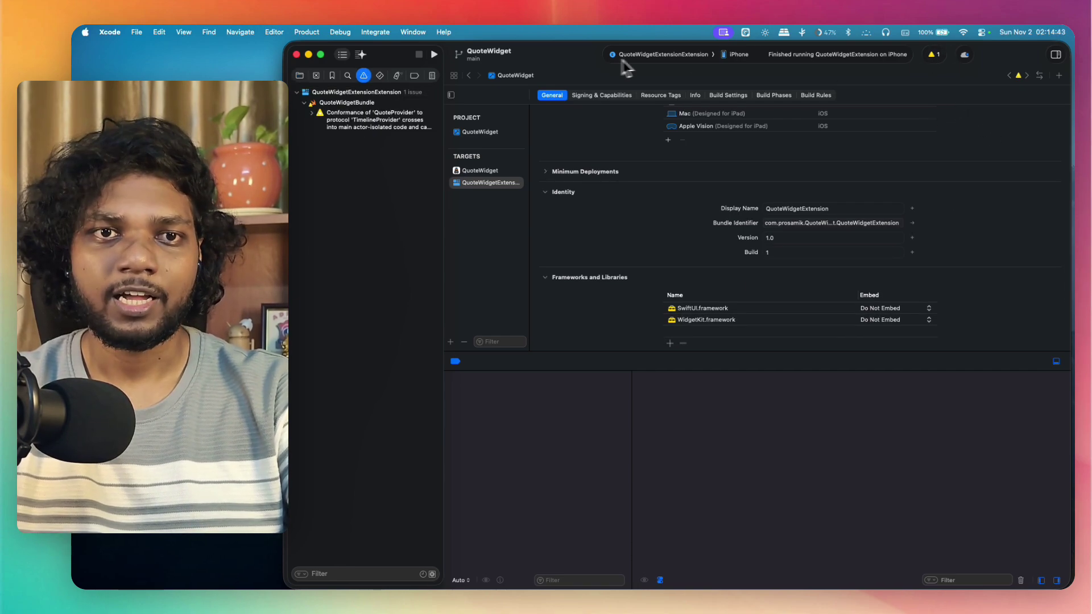
{"action": "left_click", "coordinate": [385, 118]}
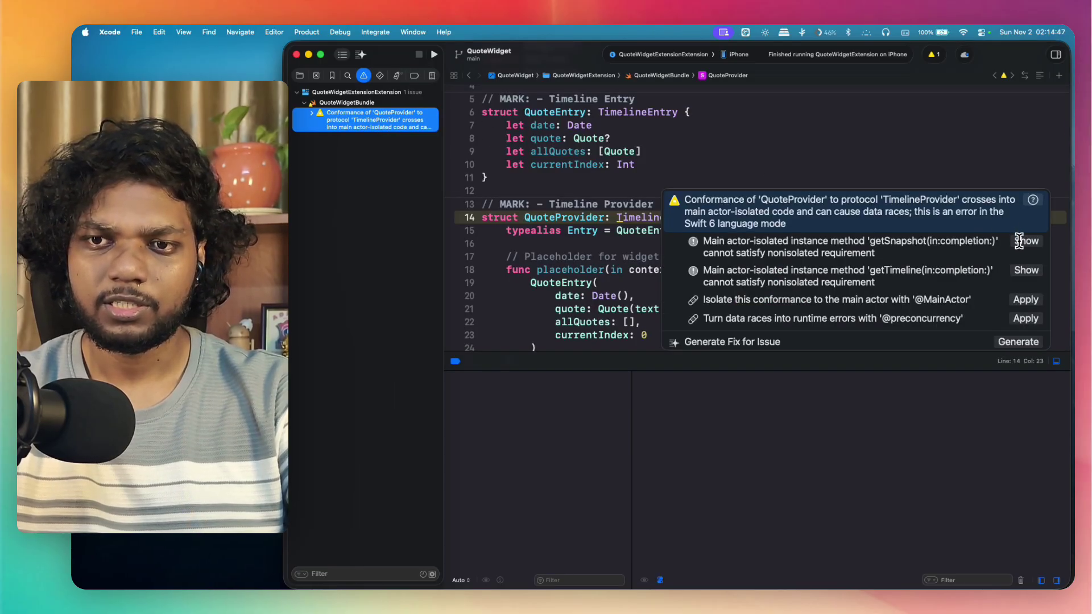
{"action": "left_click", "coordinate": [1025, 300]}
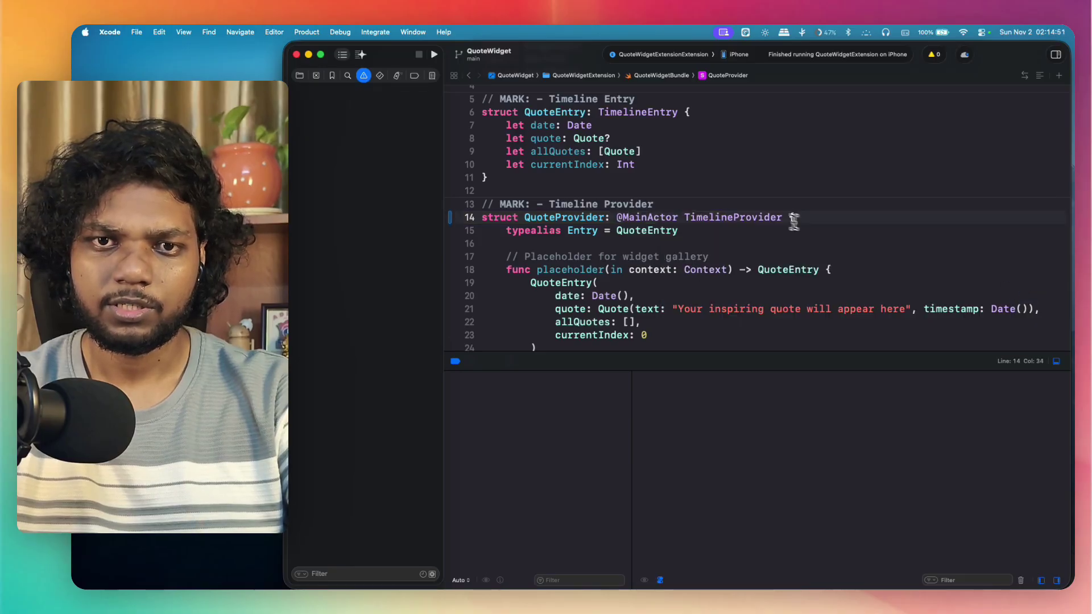
{"action": "left_click", "coordinate": [544, 152]}
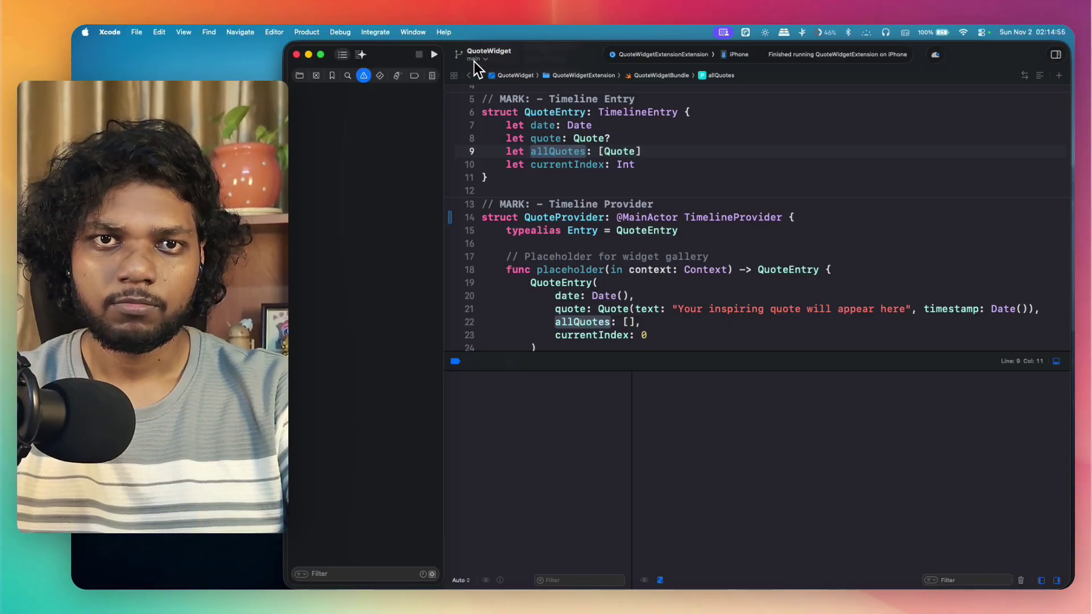
- Run the widget extension on the iPhone again, examine the details of the installation failure and dismiss the error
{"action": "left_click", "coordinate": [441, 56]}
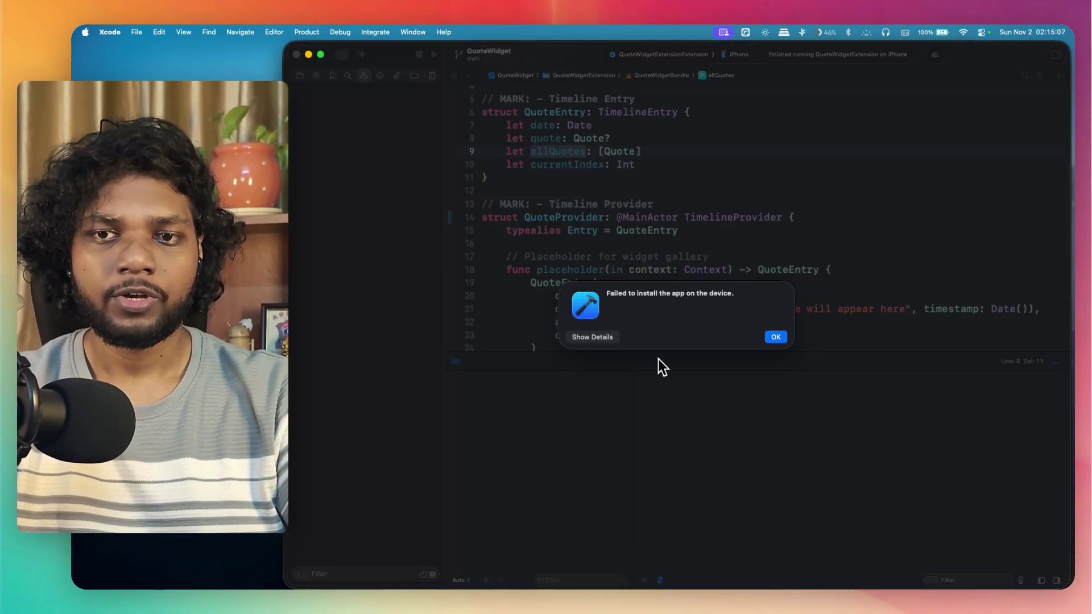
{"action": "left_click", "coordinate": [602, 338]}
{"action": "scroll", "coordinate": [676, 338], "scroll_direction": "down", "scroll_amount": 2}
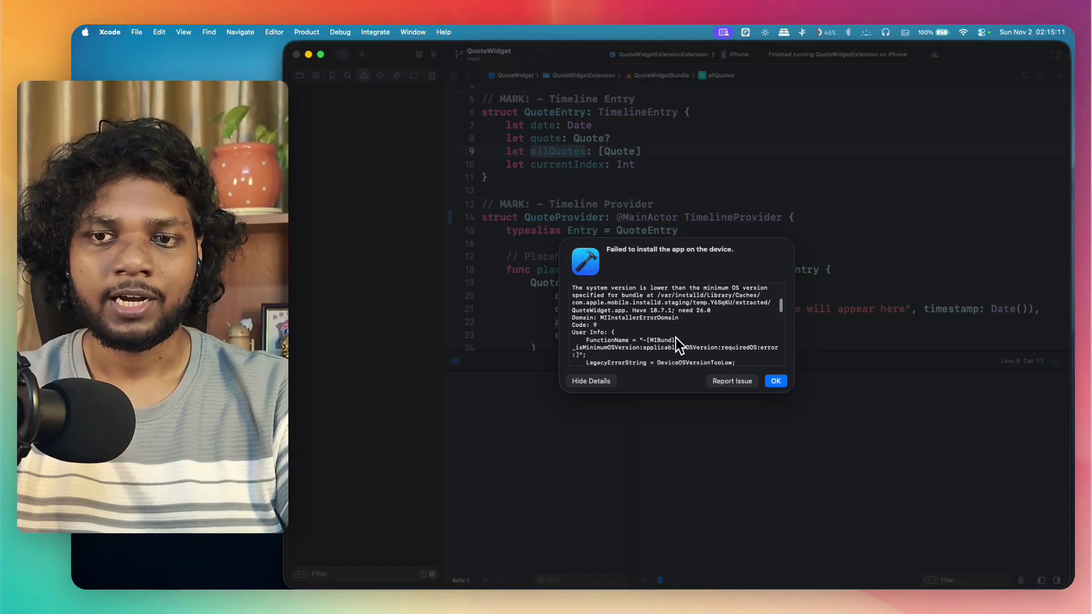
{"action": "scroll", "coordinate": [675, 337], "scroll_direction": "down", "scroll_amount": 5}
{"action": "left_click", "coordinate": [782, 384]}
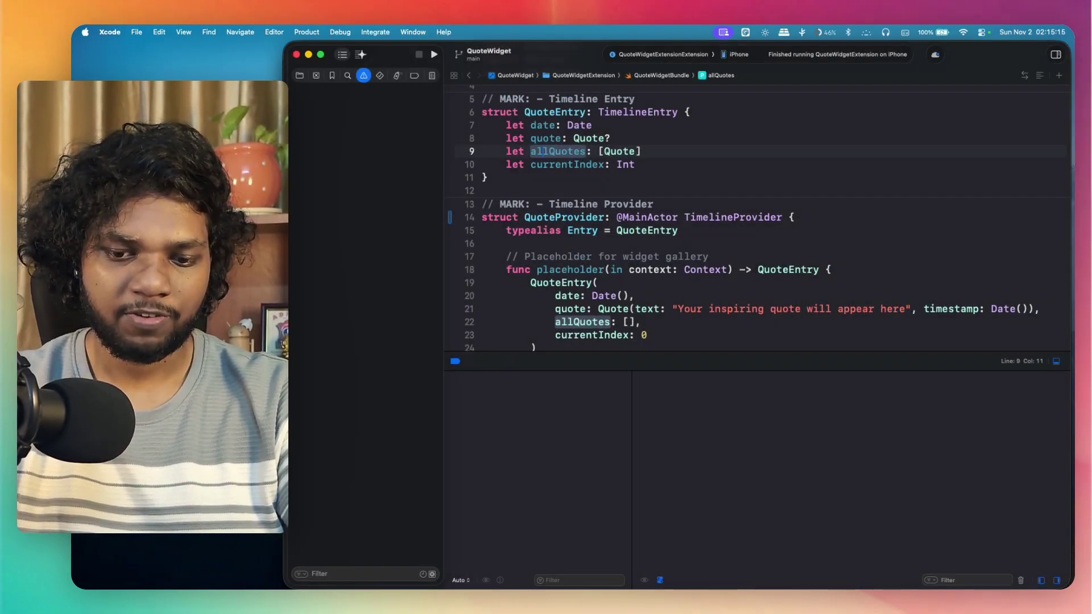
- Switch to iPhone Mirroring, dismiss the Edit Home Screen tip and look through the home screen pages for the QuoteWidget app
{"action": "key", "text": "super+Tab"}
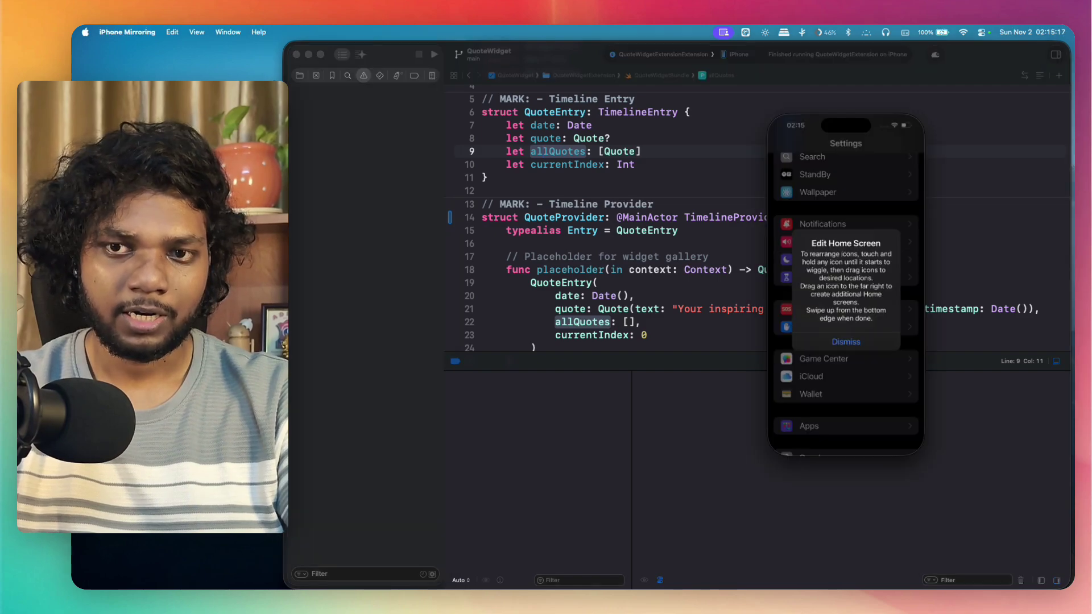
{"action": "left_click", "coordinate": [841, 339]}
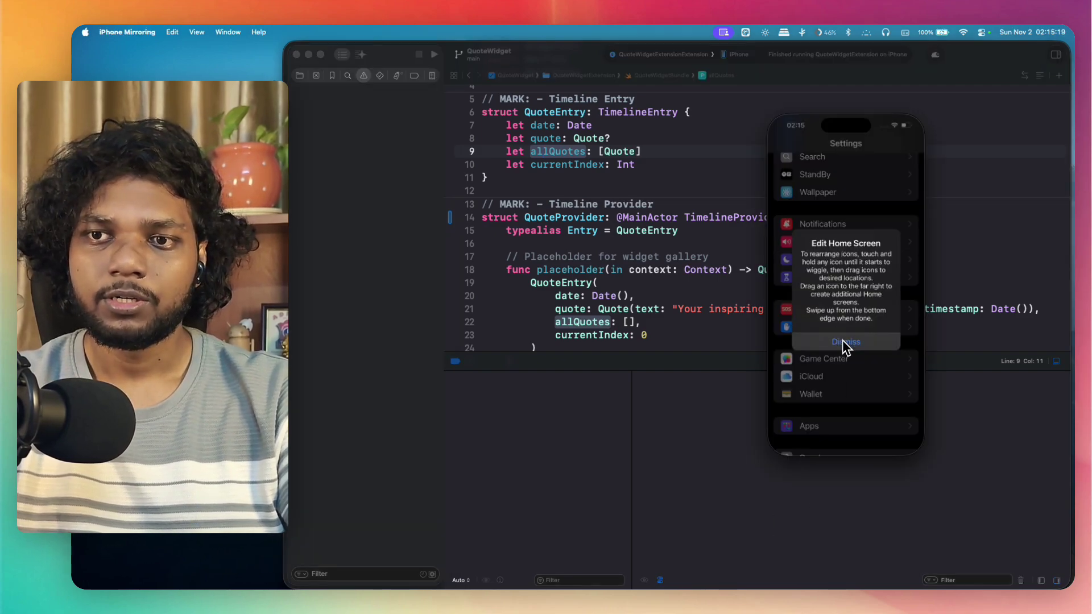
{"action": "left_click", "coordinate": [851, 455]}
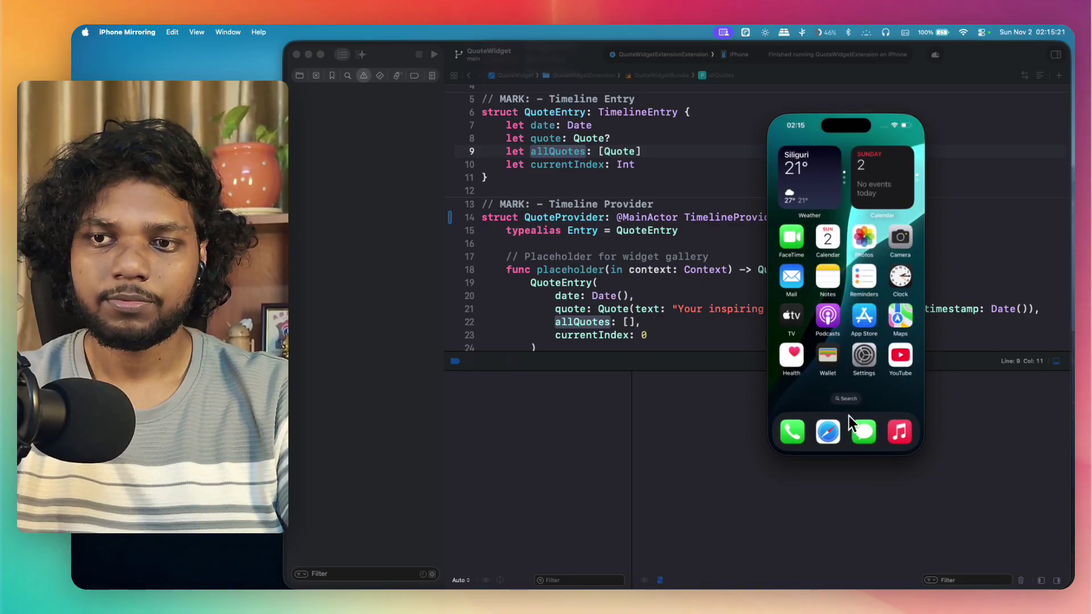
{"action": "scroll", "coordinate": [879, 367], "scroll_direction": "right", "scroll_amount": 3}
{"action": "left_click_drag", "start_coordinate": [878, 367], "coordinate": [687, 365]}
{"action": "left_click_drag", "start_coordinate": [890, 367], "coordinate": [756, 362]}
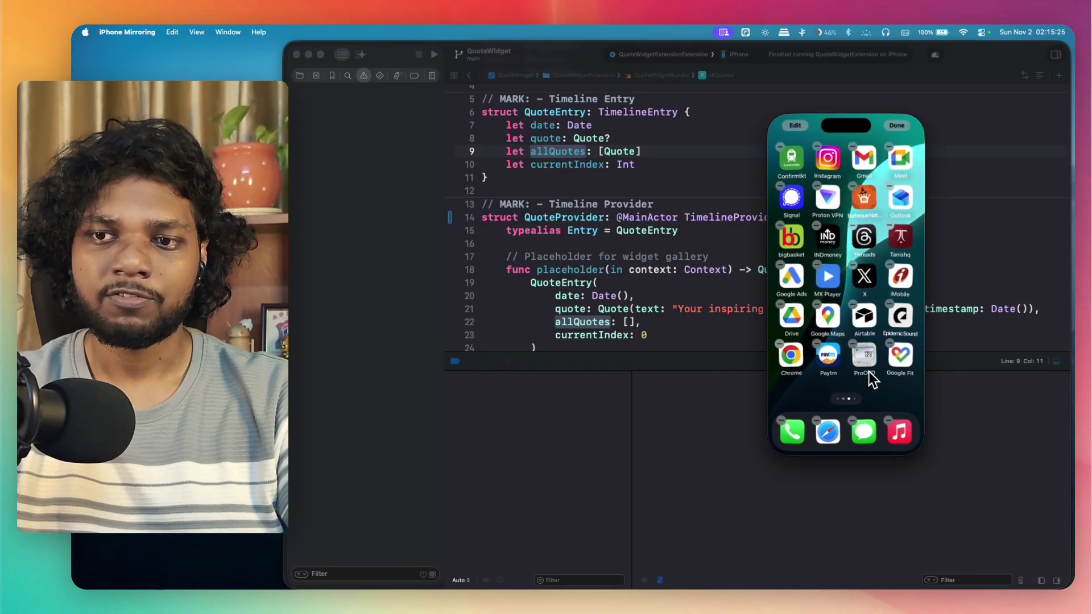
{"action": "left_click", "coordinate": [891, 392]}
{"action": "left_click_drag", "start_coordinate": [888, 387], "coordinate": [772, 390]}
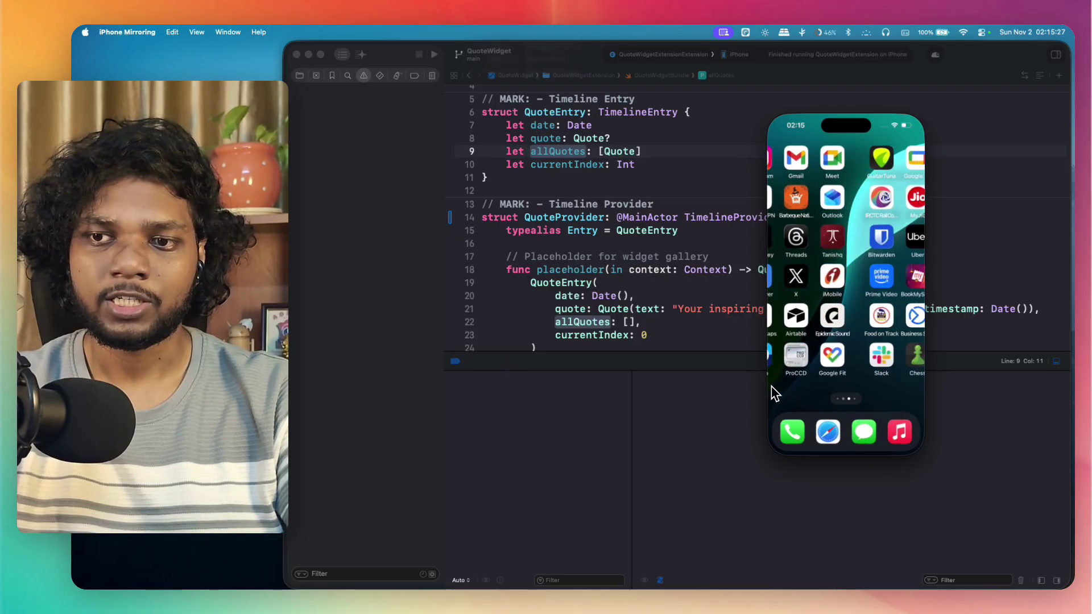
{"action": "left_click_drag", "start_coordinate": [870, 382], "coordinate": [835, 392]}
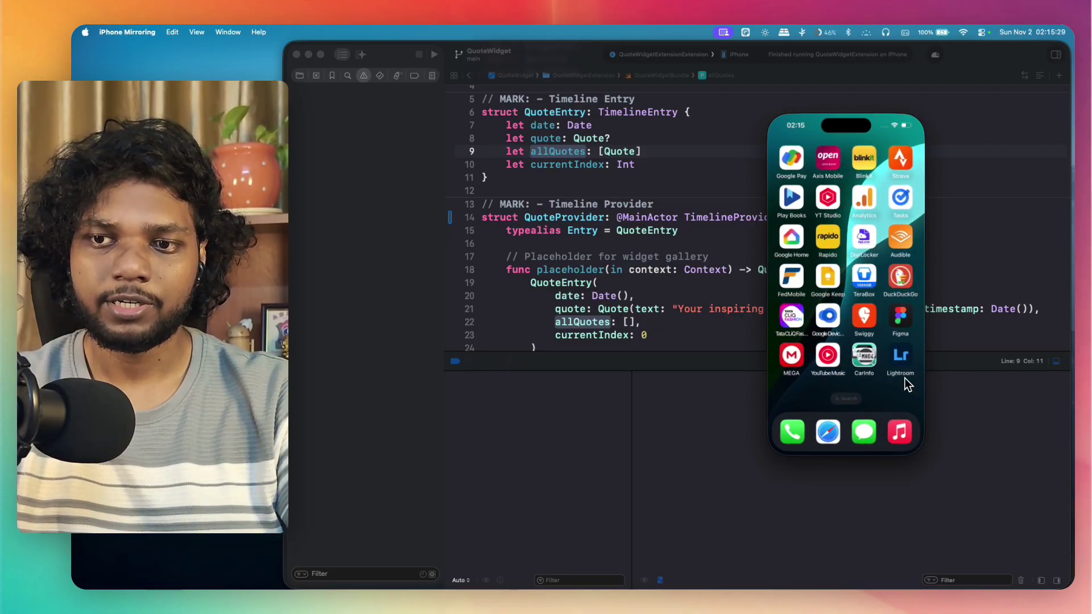
{"action": "left_click_drag", "start_coordinate": [905, 378], "coordinate": [714, 379]}
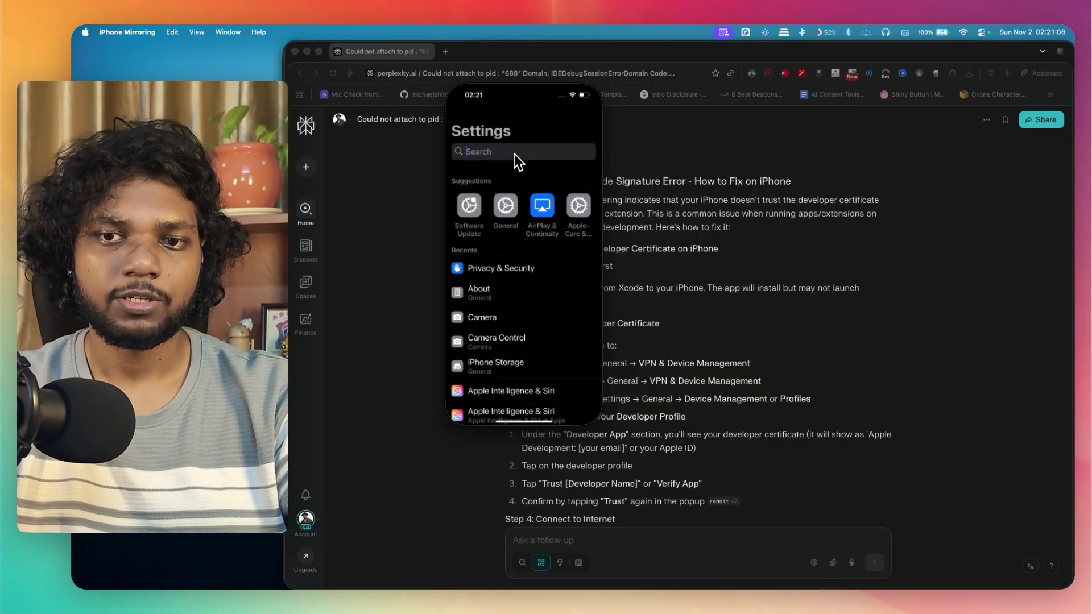
- Search the iPhone's settings for "device" and open VPN & Device Management
{"action": "left_click", "coordinate": [514, 155]}
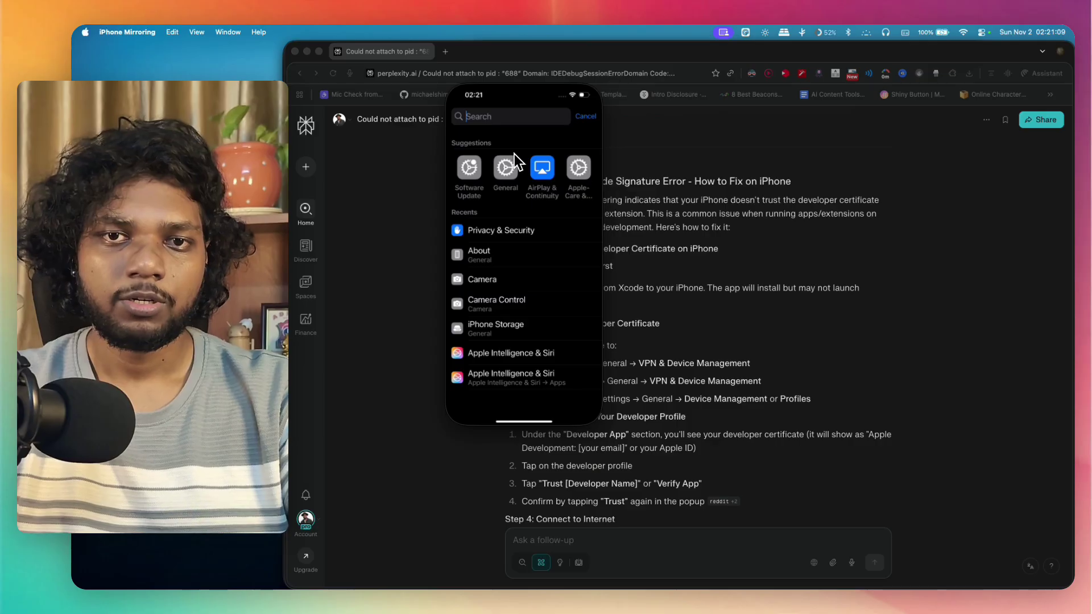
{"action": "type", "text": "device"}
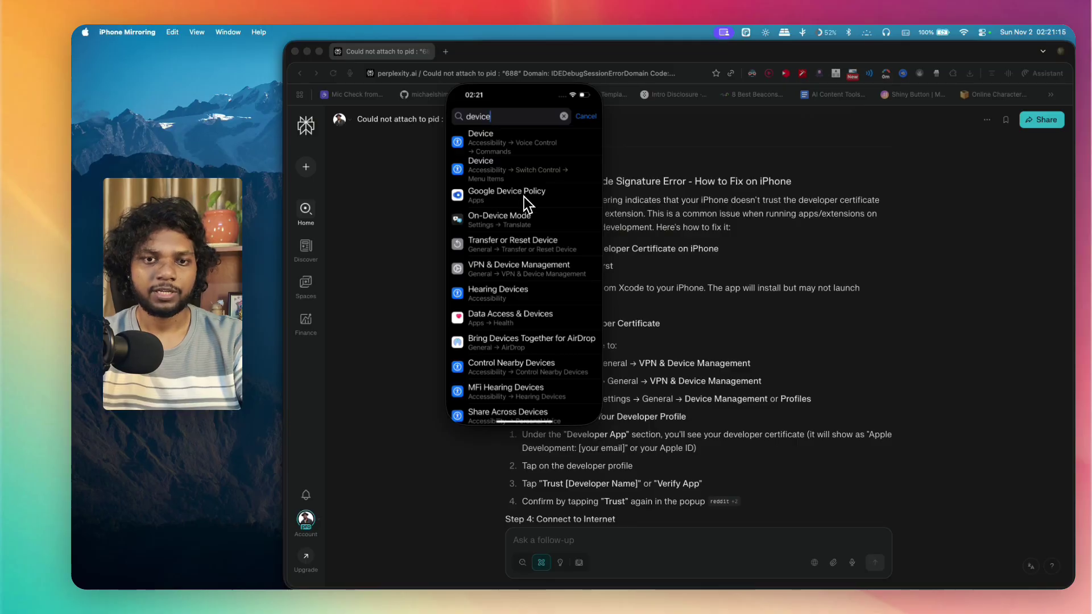
{"action": "left_click", "coordinate": [547, 268]}
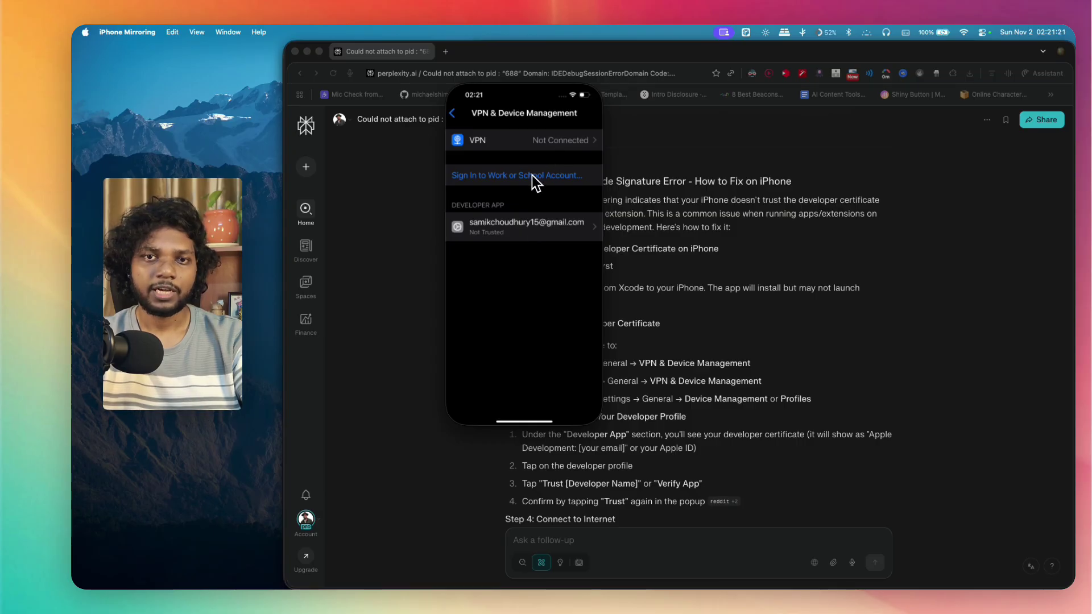
- Trust the developer account listed under Developer App on the iPhone and return to VPN & Device Management
{"action": "left_click", "coordinate": [542, 230]}
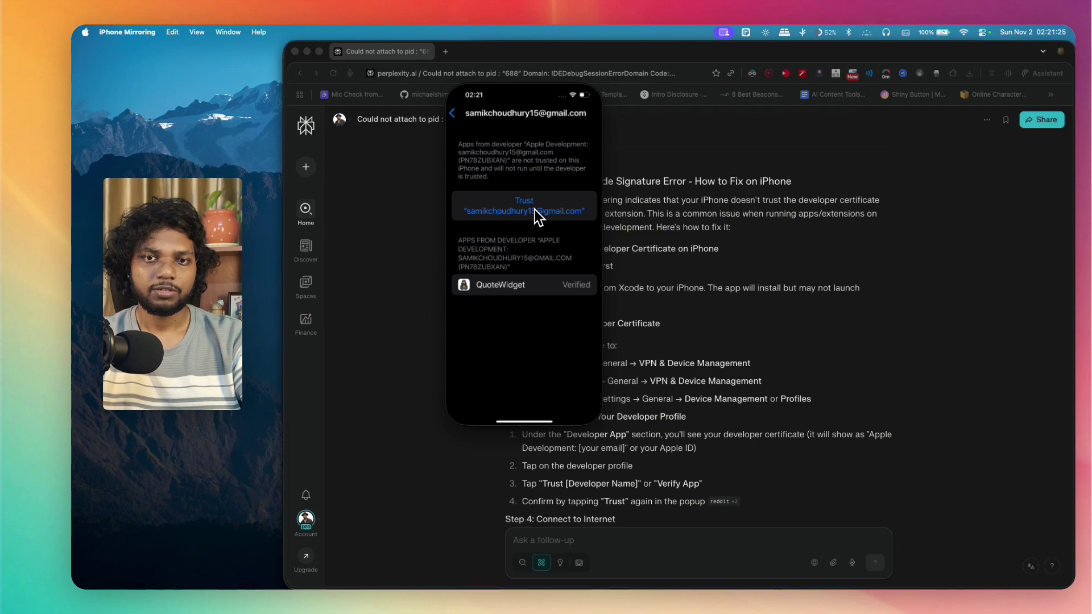
{"action": "left_click", "coordinate": [537, 215]}
{"action": "left_click", "coordinate": [500, 298]}
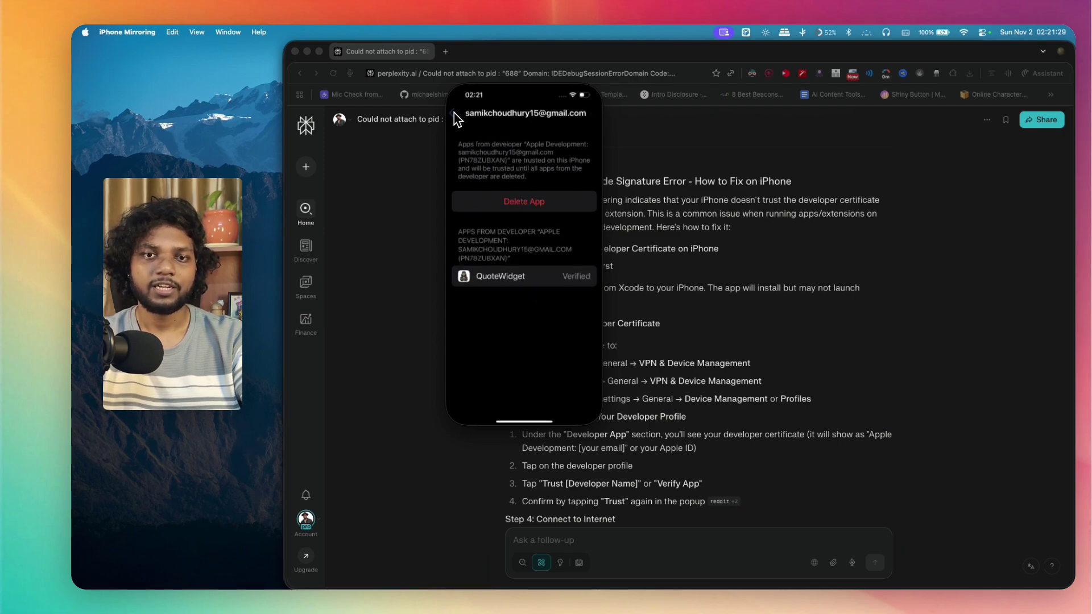
{"action": "left_click", "coordinate": [453, 113]}
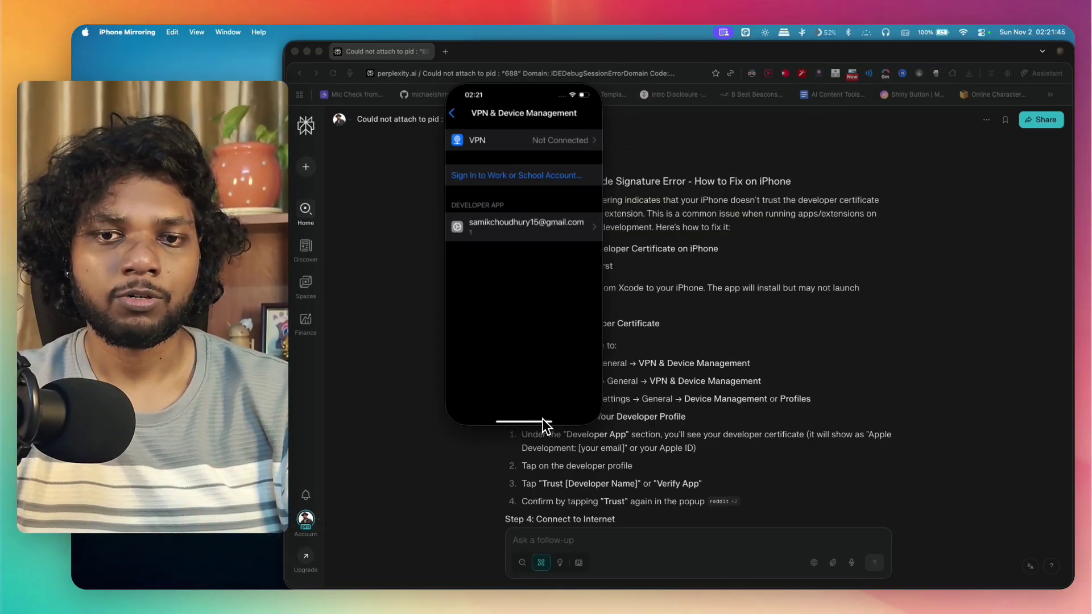
- Return to the iPhone's home screen and launch the QuoteWidget app from its second page
{"action": "left_click", "coordinate": [572, 84]}
{"action": "scroll", "coordinate": [517, 323], "scroll_direction": "right", "scroll_amount": 3}
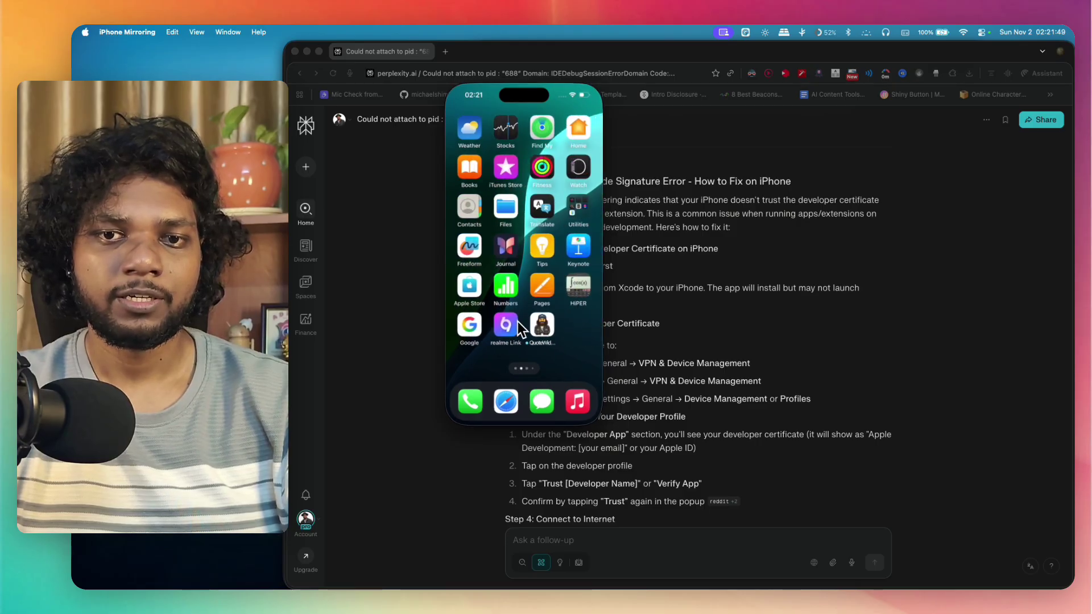
{"action": "left_click", "coordinate": [540, 329]}
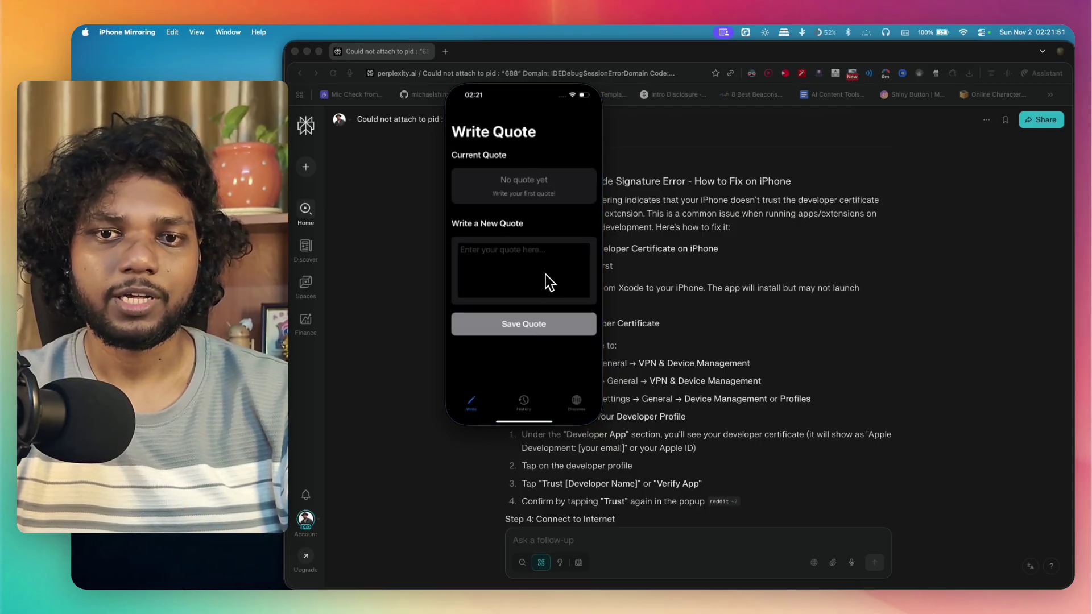
- Check the app's History and Discover views, trying the Success, Wisdom and Quote of the Day categories
{"action": "left_click", "coordinate": [523, 403]}
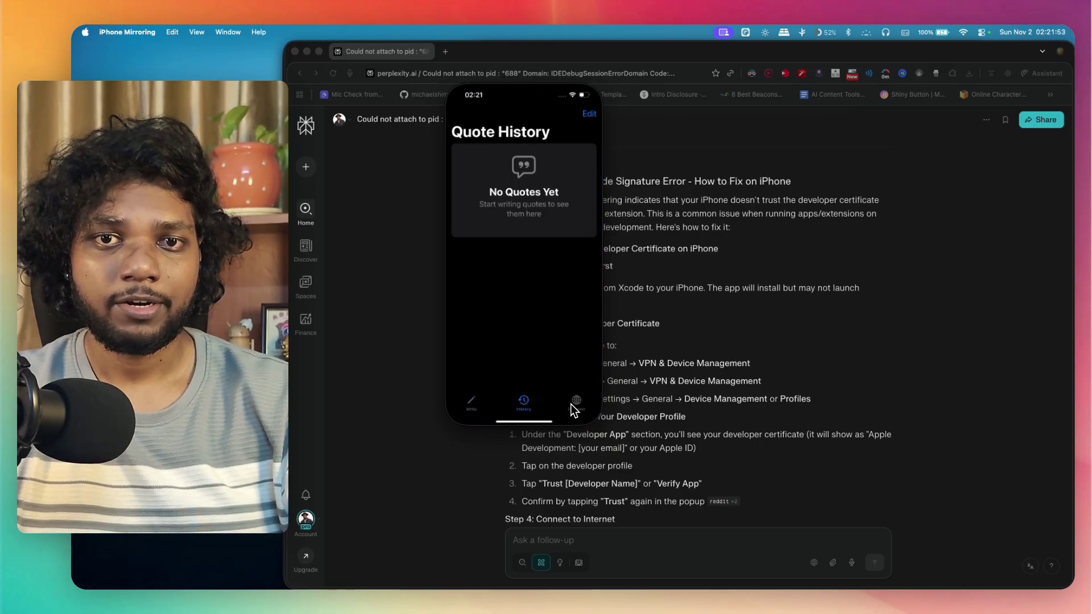
{"action": "left_click", "coordinate": [576, 402]}
{"action": "left_click", "coordinate": [524, 172]}
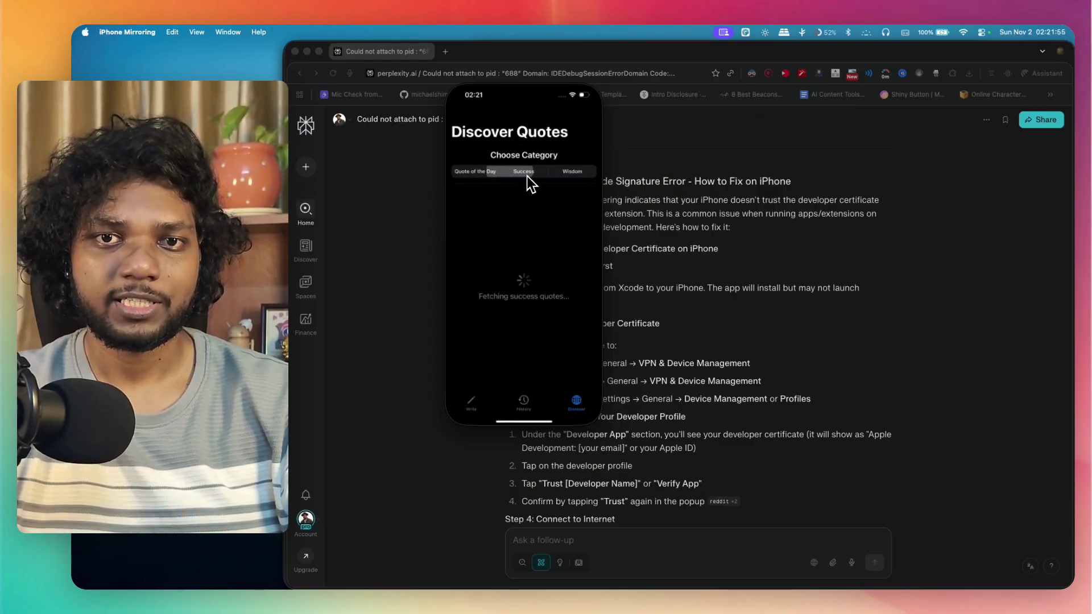
{"action": "left_click", "coordinate": [575, 172]}
{"action": "left_click", "coordinate": [526, 171]}
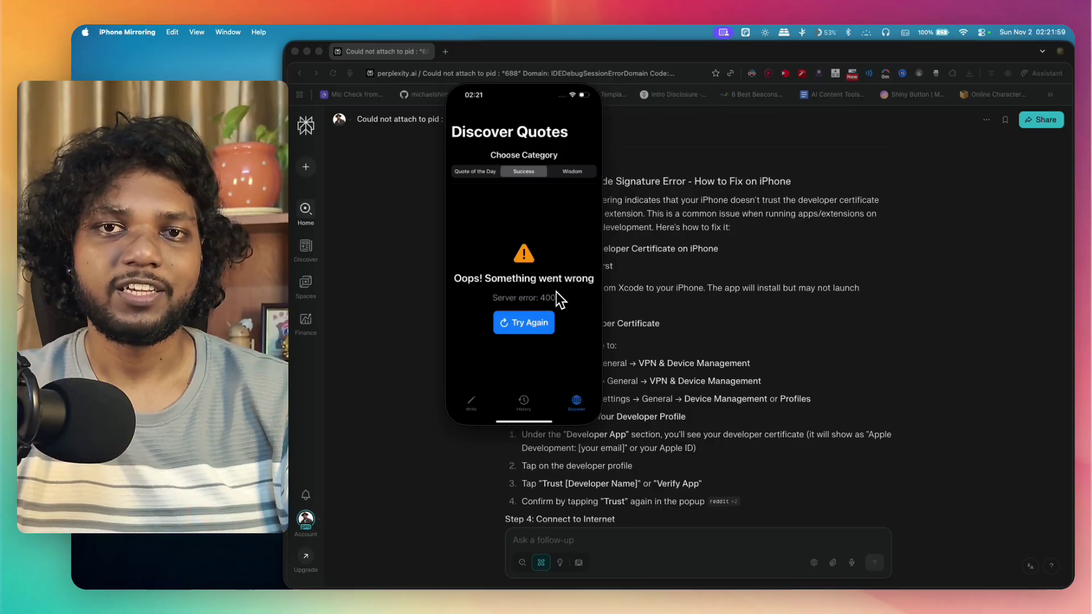
{"action": "left_click", "coordinate": [486, 171]}
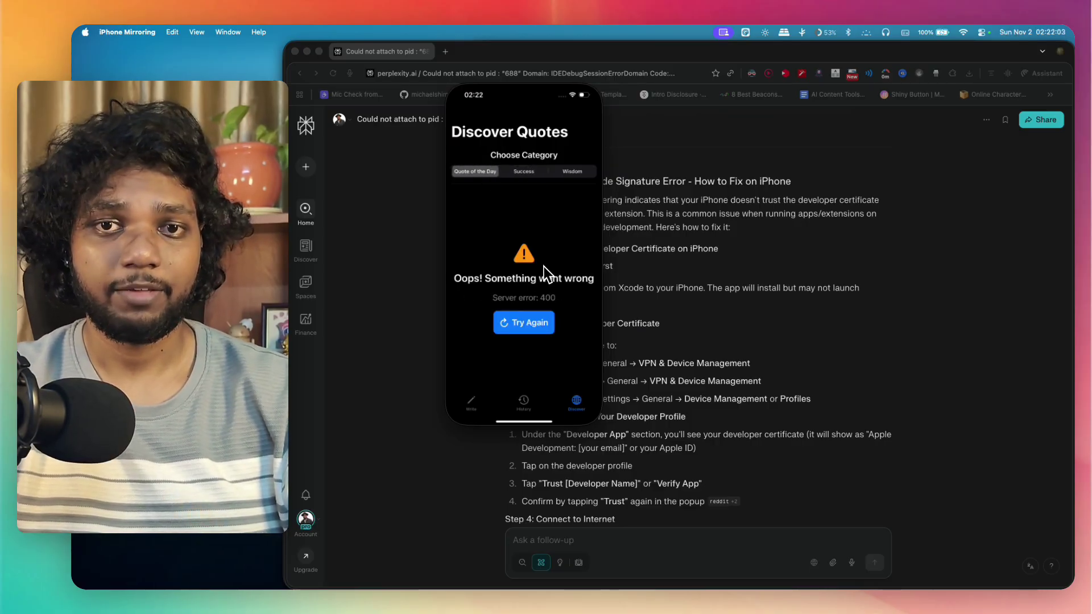
- Open a new tab in the Comet browser, switch to Xcode and open the QuoteAPIService file
{"action": "left_click", "coordinate": [755, 179]}
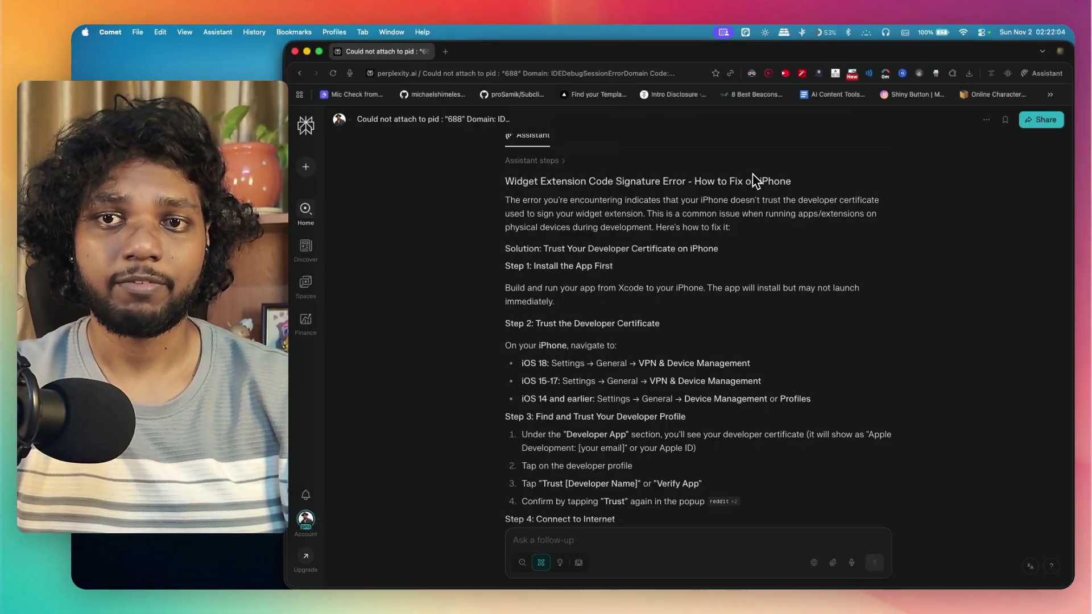
{"action": "left_click", "coordinate": [446, 52]}
{"action": "key", "text": "super+space"}
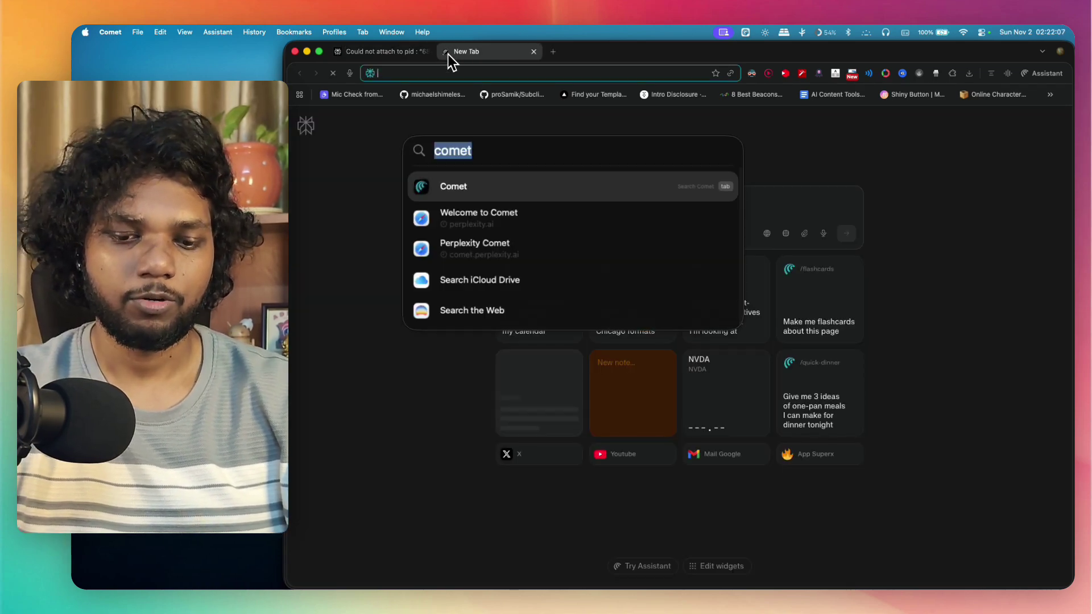
{"action": "type", "text": "xcode"}
{"action": "key", "text": "Return"}
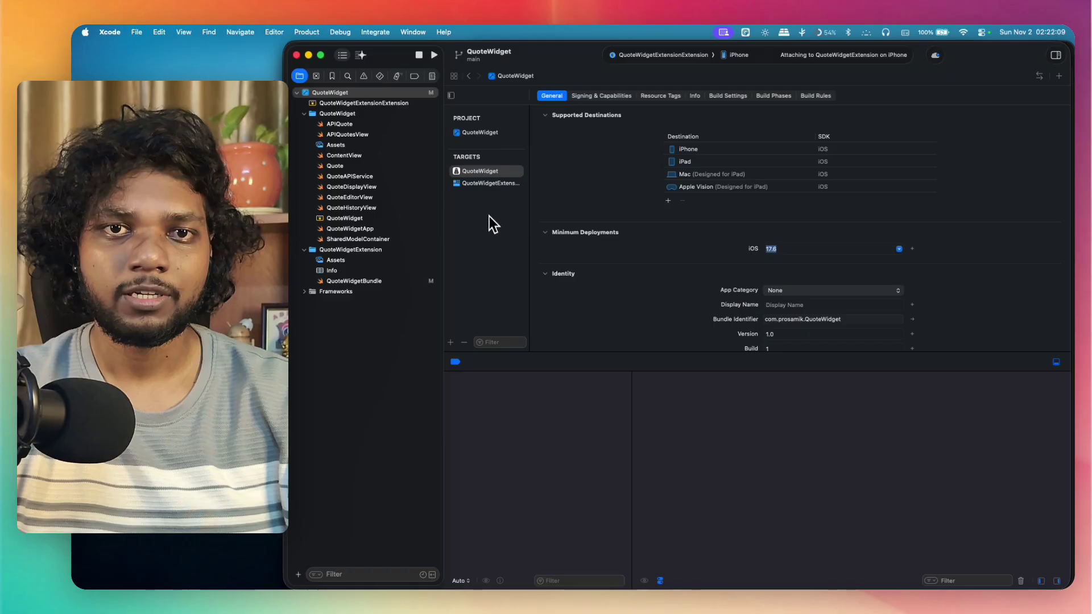
{"action": "left_click", "coordinate": [369, 134]}
{"action": "left_click", "coordinate": [370, 178]}
{"action": "left_click", "coordinate": [770, 160]}
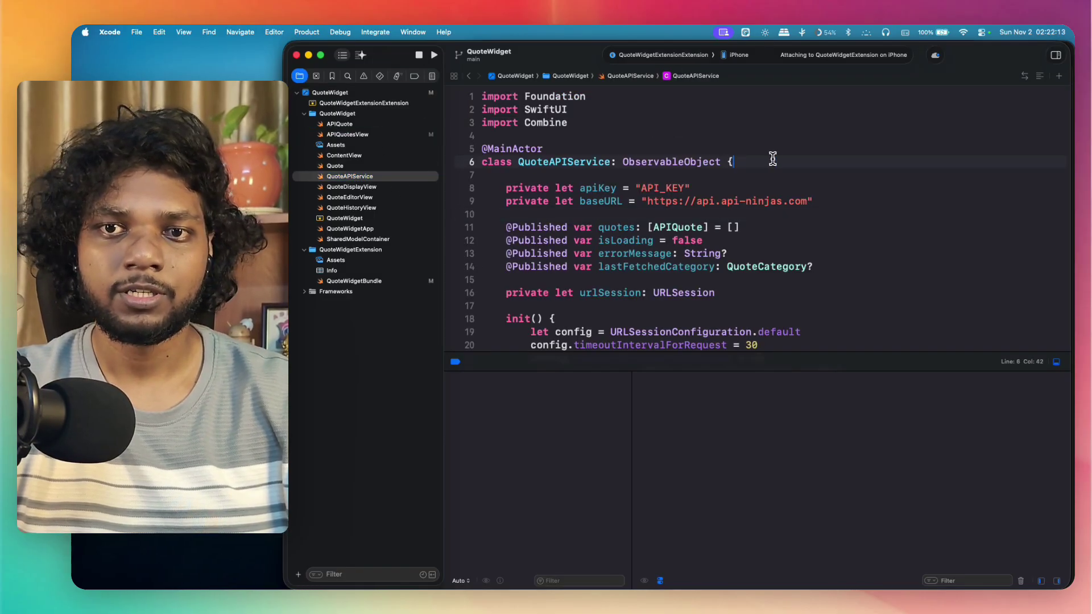
- Clear the API_KEY placeholder from the apiKey constant in QuoteAPIService, keeping the empty quotation marks
{"action": "left_click", "coordinate": [717, 187]}
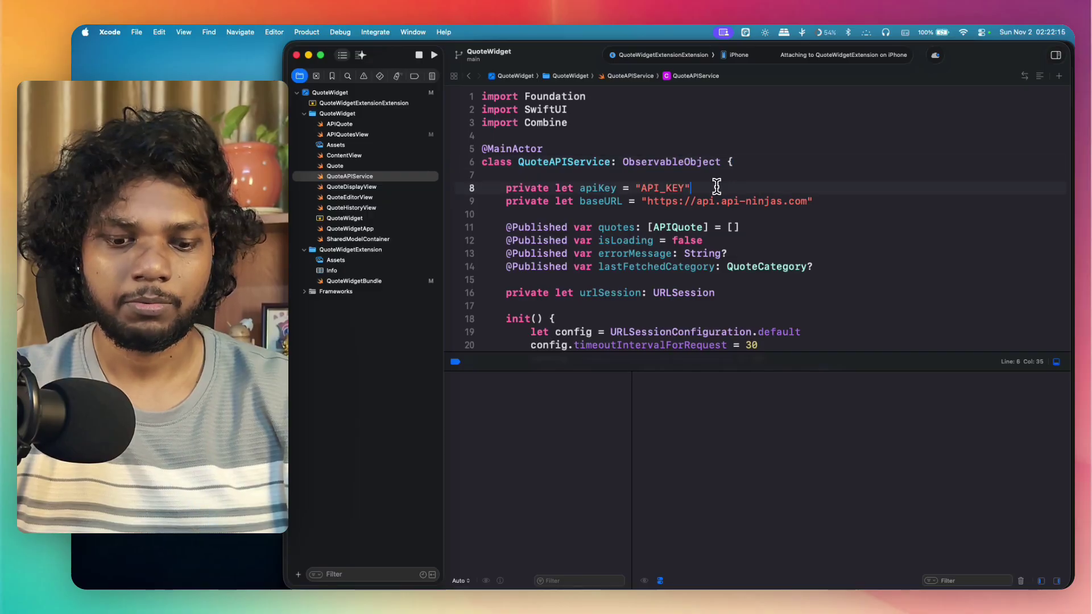
{"action": "left_click_drag", "start_coordinate": [689, 187], "coordinate": [640, 191]}
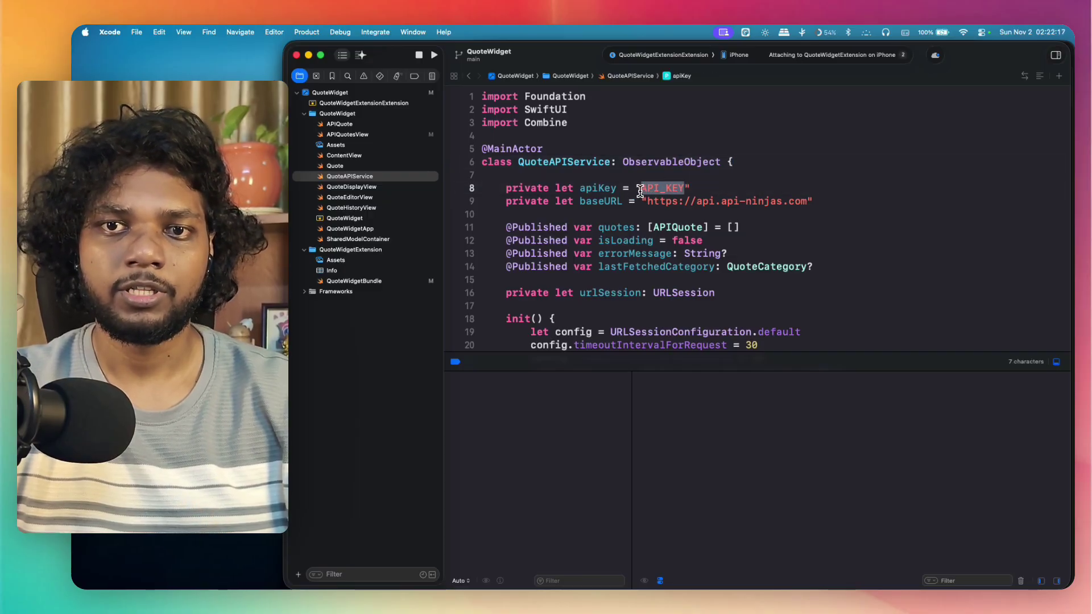
{"action": "key", "text": "BackSpace"}
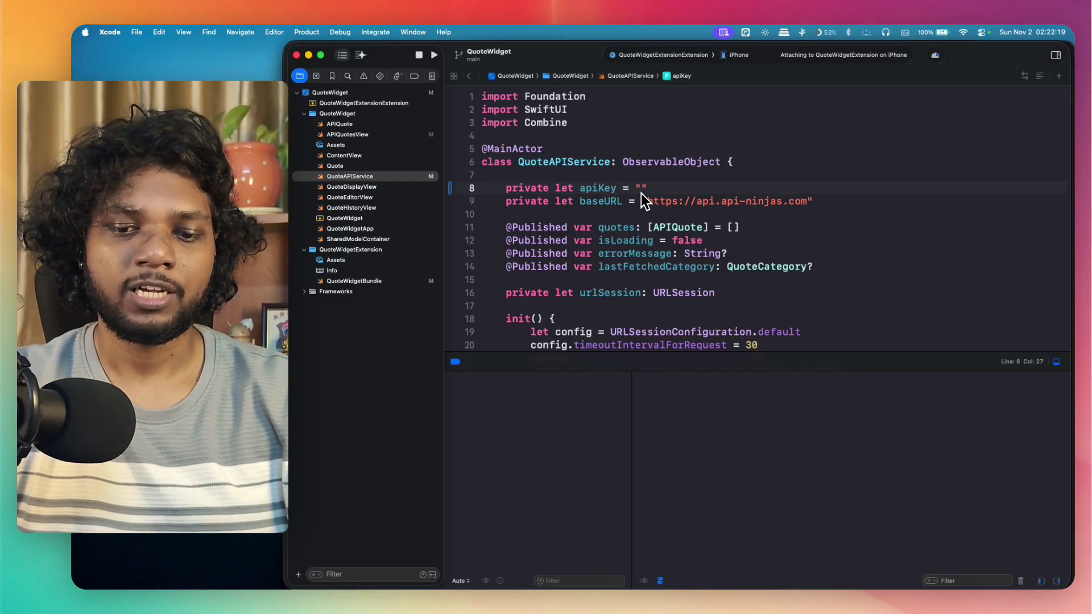
- Switch to the Comet browser, open the api-ninjas.com account profile, and reveal, copy and hide the API key
{"action": "key", "text": "super+Tab"}
{"action": "type", "text": "api-ninjas.com"}
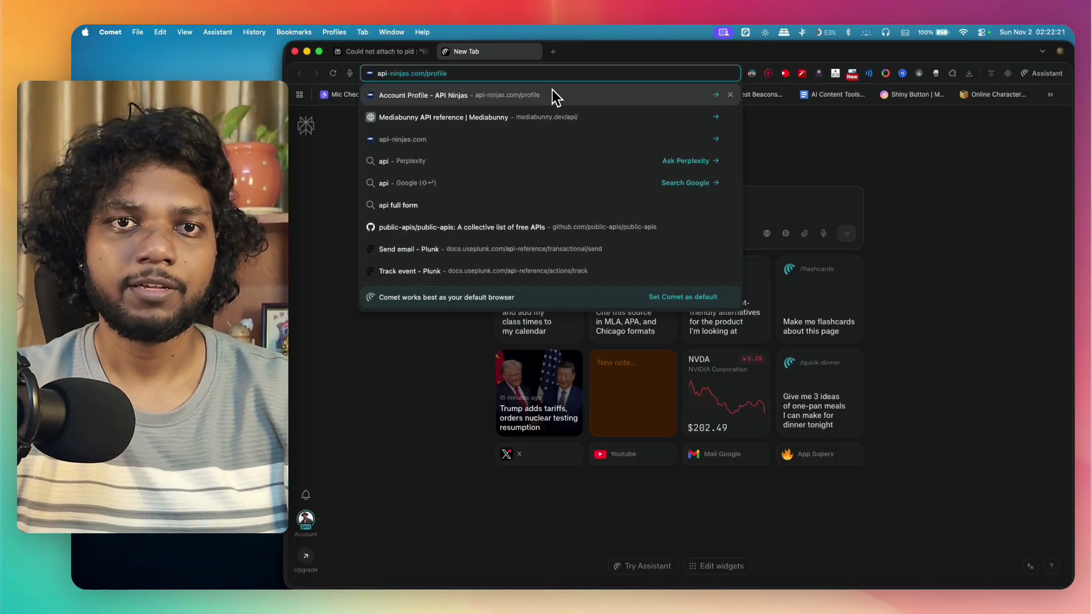
{"action": "key", "text": "Return"}
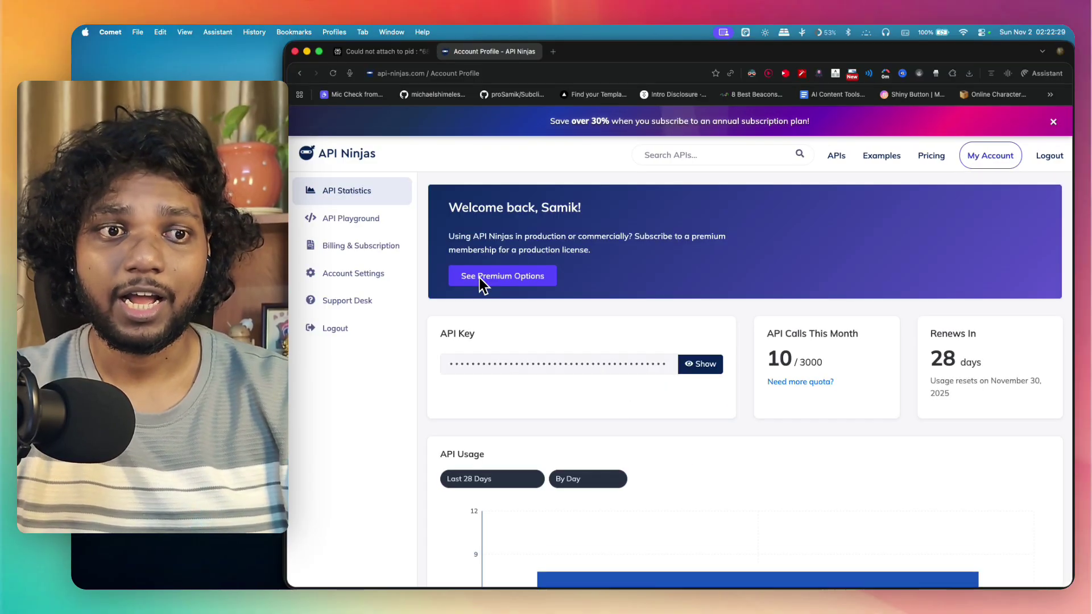
{"action": "left_click", "coordinate": [696, 374]}
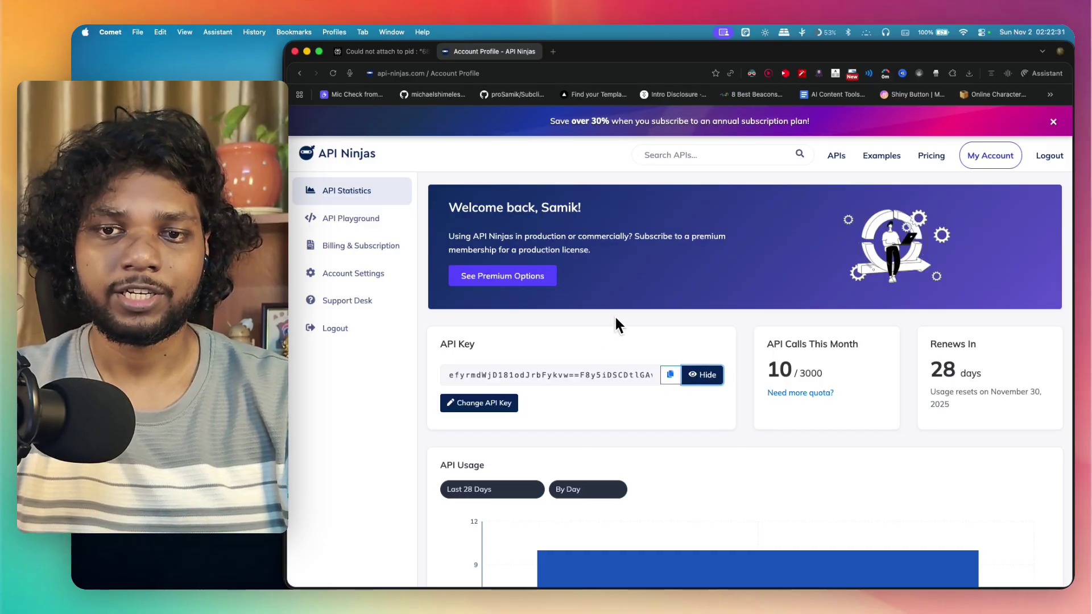
{"action": "left_click", "coordinate": [702, 375]}
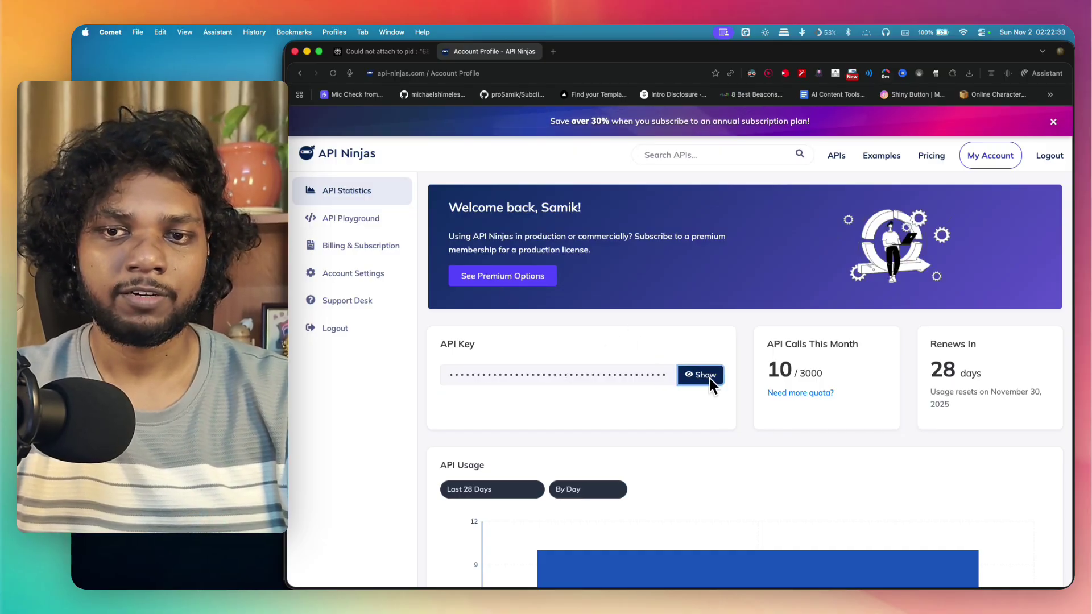
- Switch back to Xcode and paste the copied API key as the apiKey value in QuoteAPIService
{"action": "key", "text": "super+Tab"}
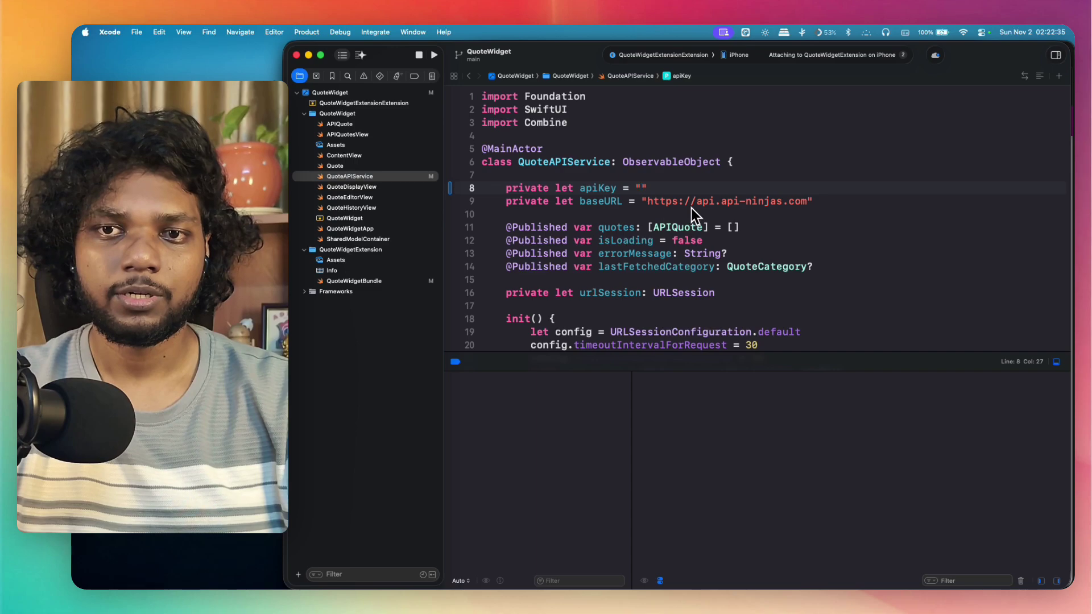
{"action": "key", "text": "super+v"}
{"action": "left_click", "coordinate": [603, 108]}
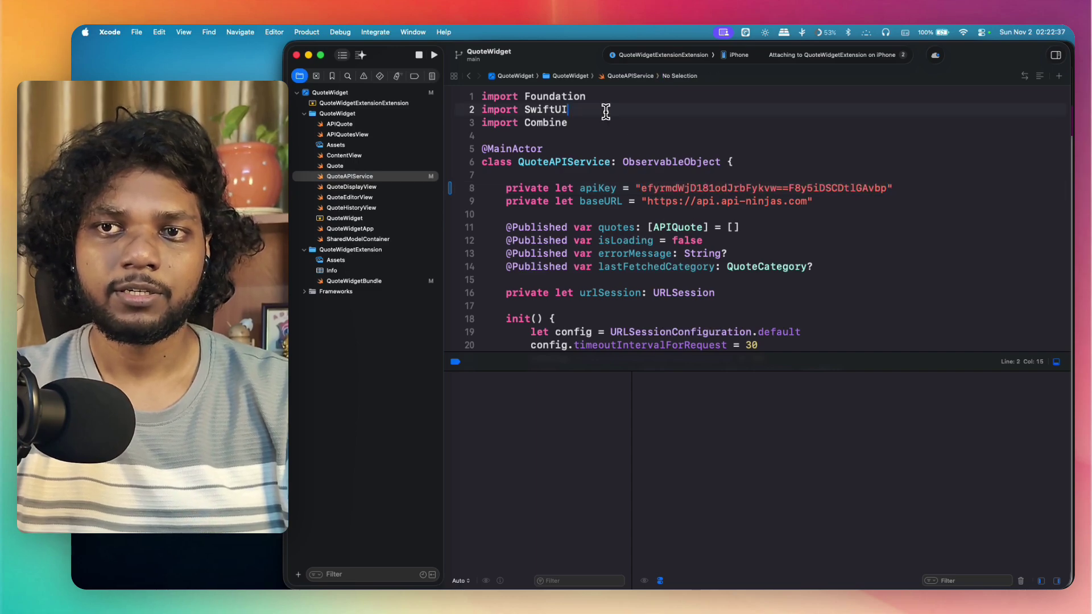
- Run the QuoteWidgetExtensionExtension scheme on the iPhone, and open QuoteWidget's Discover view in iPhone Mirroring
{"action": "left_click", "coordinate": [434, 55]}
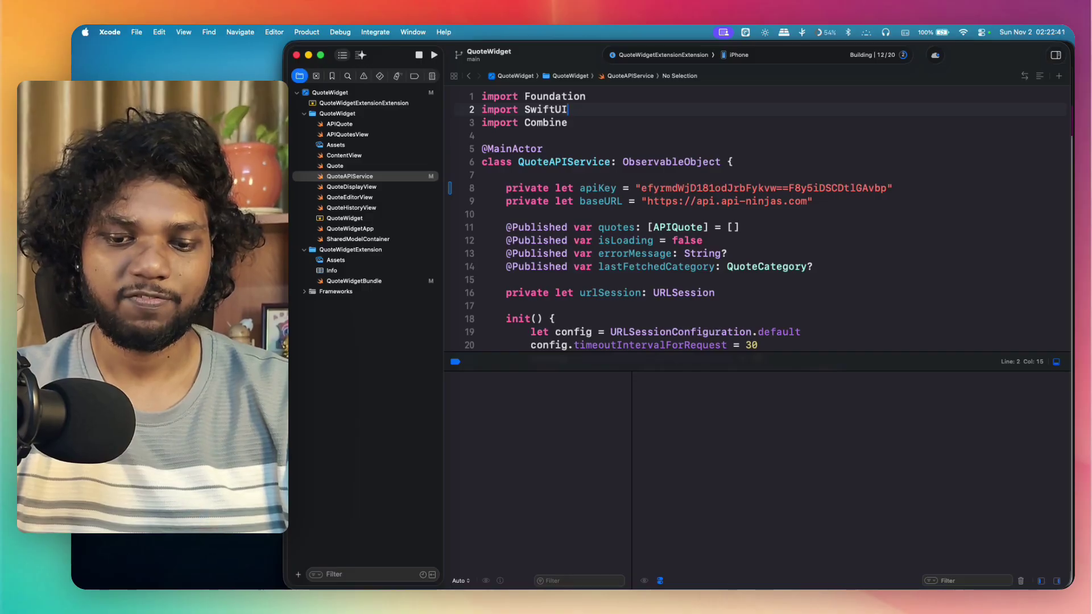
{"action": "key", "text": "super+Tab"}
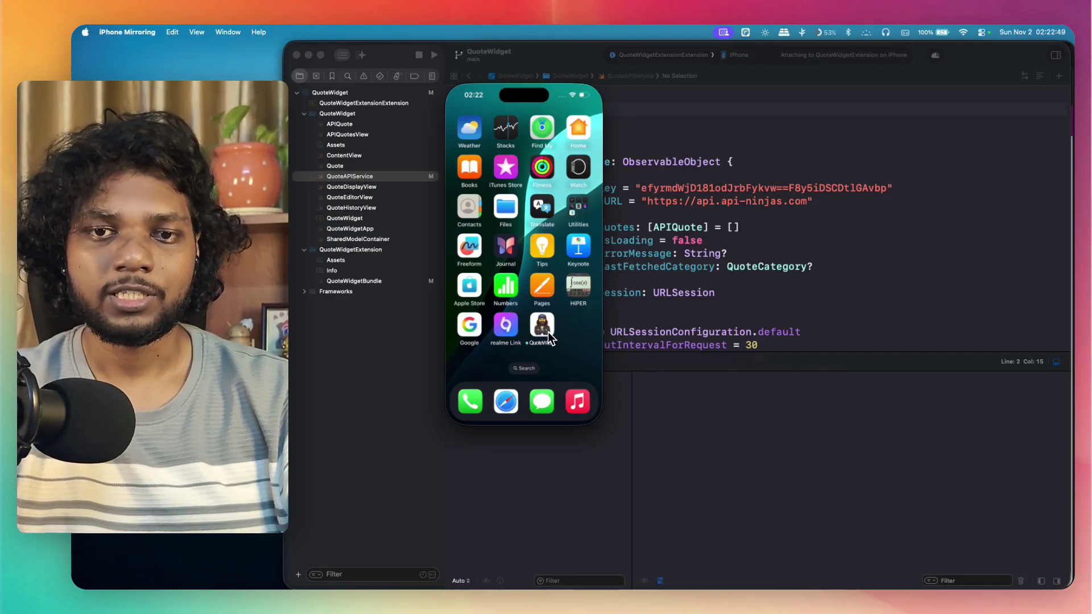
{"action": "left_click", "coordinate": [547, 332]}
{"action": "left_click", "coordinate": [577, 403]}
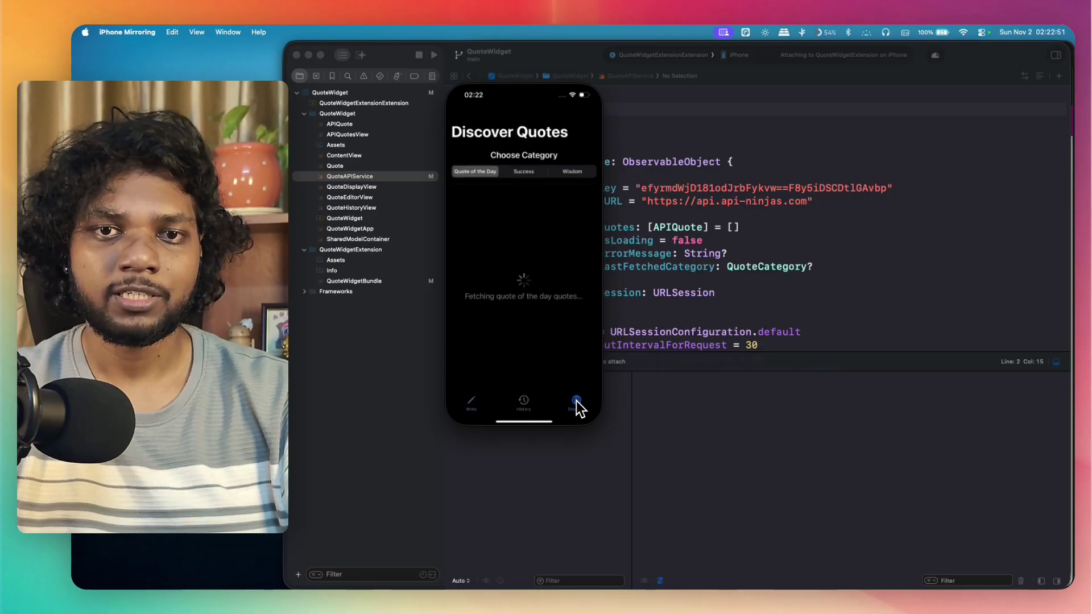
- Check the Success and Wisdom quote categories, reopening QuoteWidget from the Home Screen in between, and view the quote history
{"action": "left_click", "coordinate": [523, 173]}
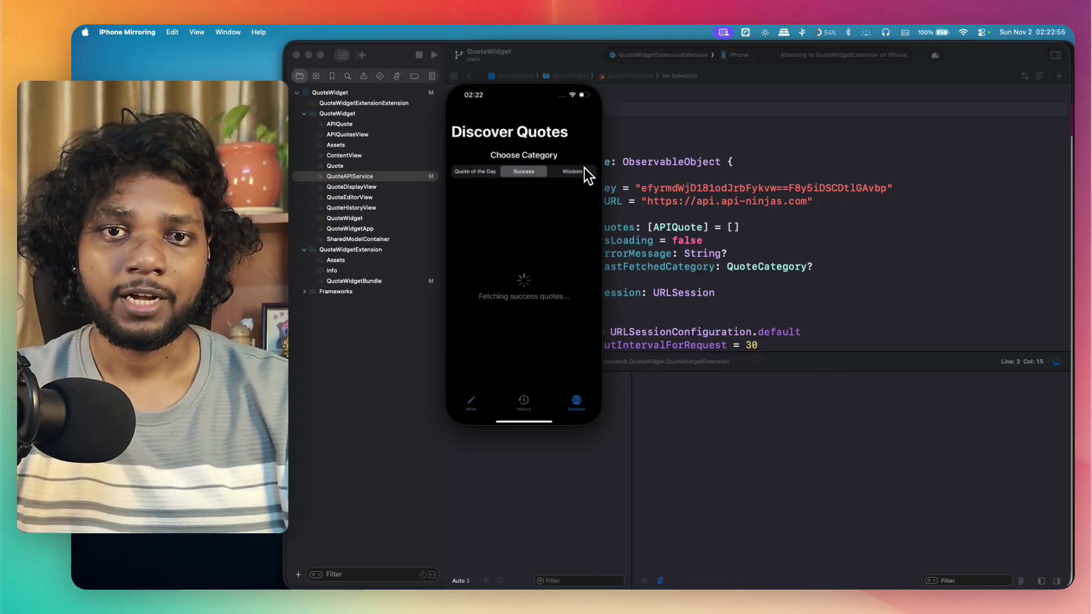
{"action": "key", "text": "super+1"}
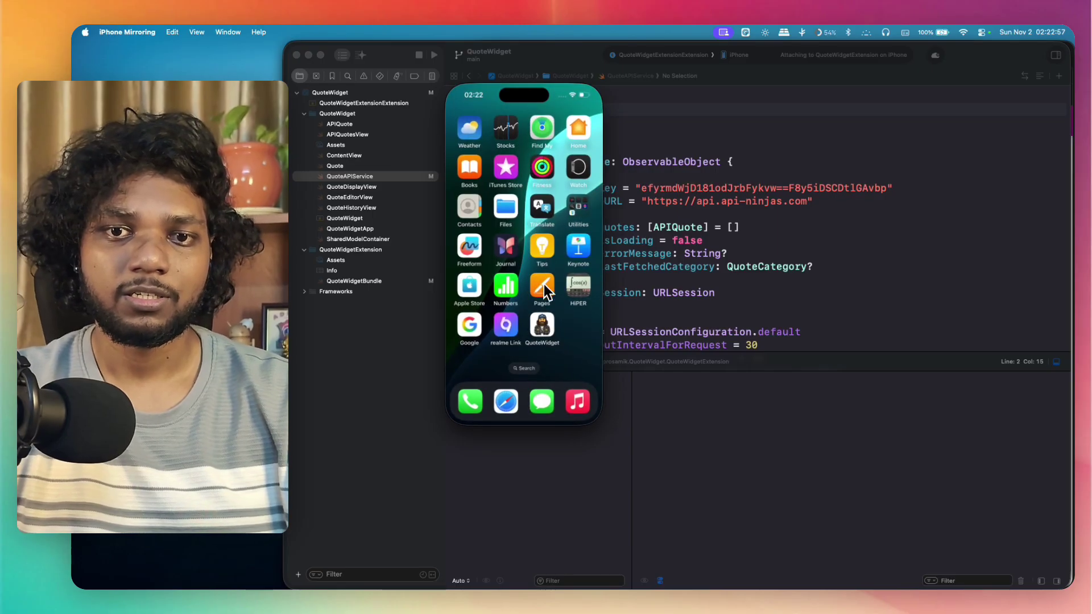
{"action": "left_click", "coordinate": [543, 329]}
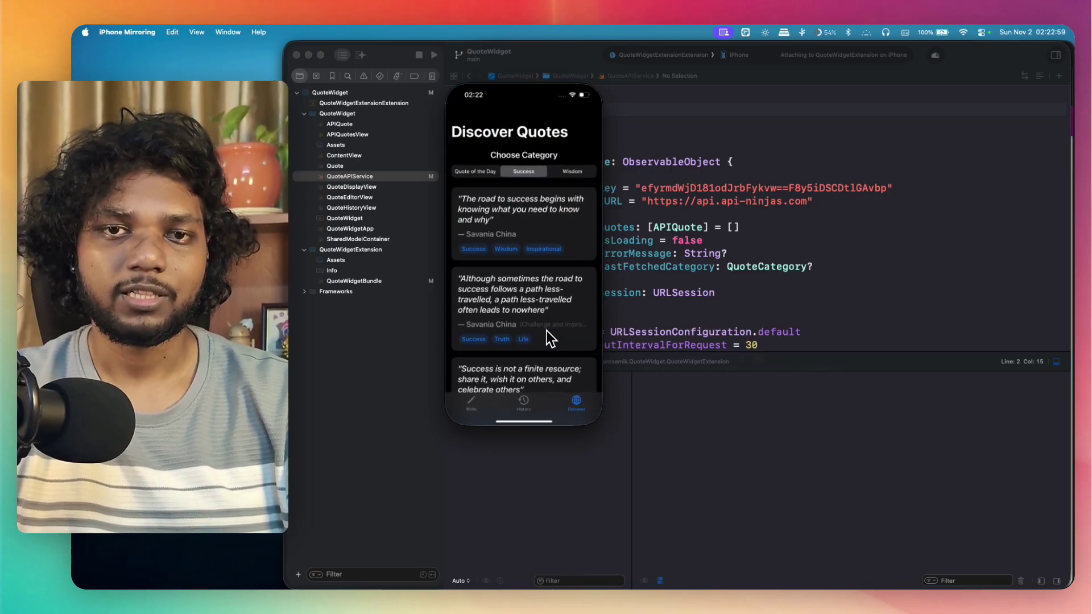
{"action": "left_click", "coordinate": [571, 171]}
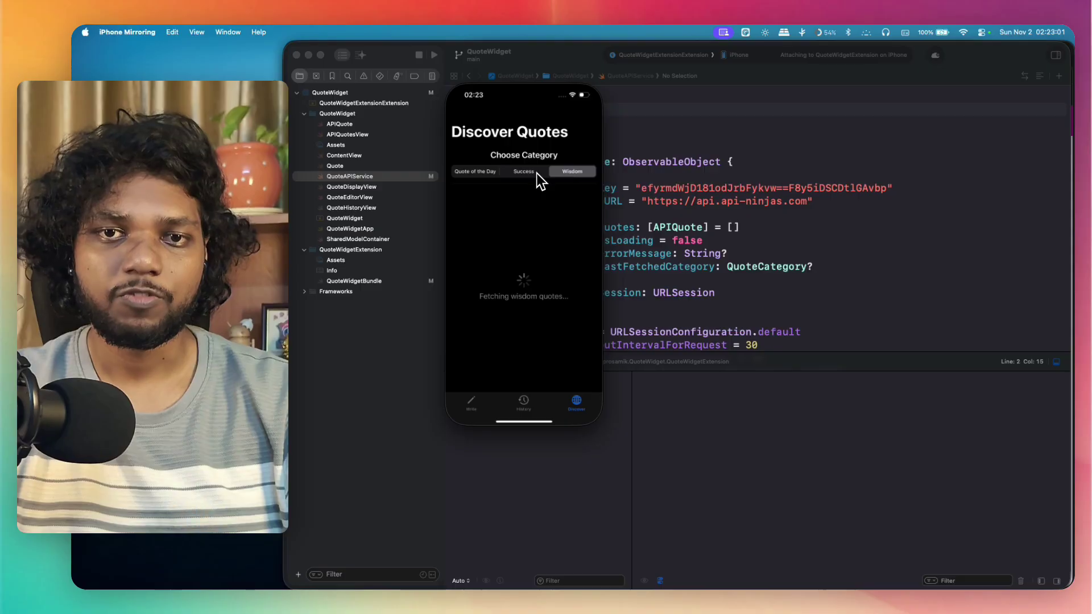
{"action": "left_click", "coordinate": [522, 401]}
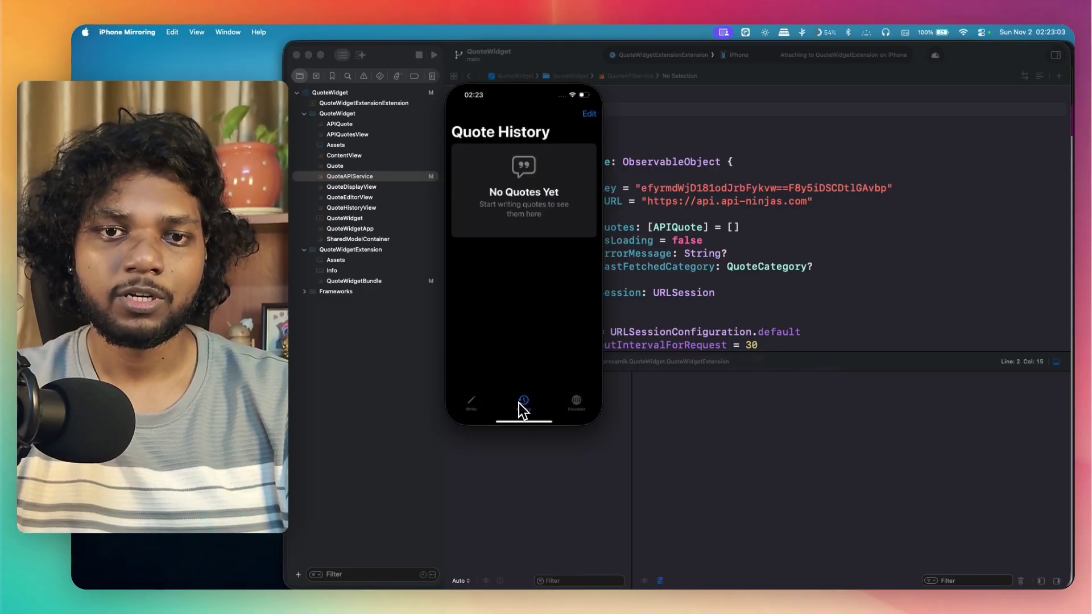
- Write and save the new quote "You have to keep doing work no matter your feelings and commitments" in QuoteWidget
{"action": "left_click", "coordinate": [476, 401]}
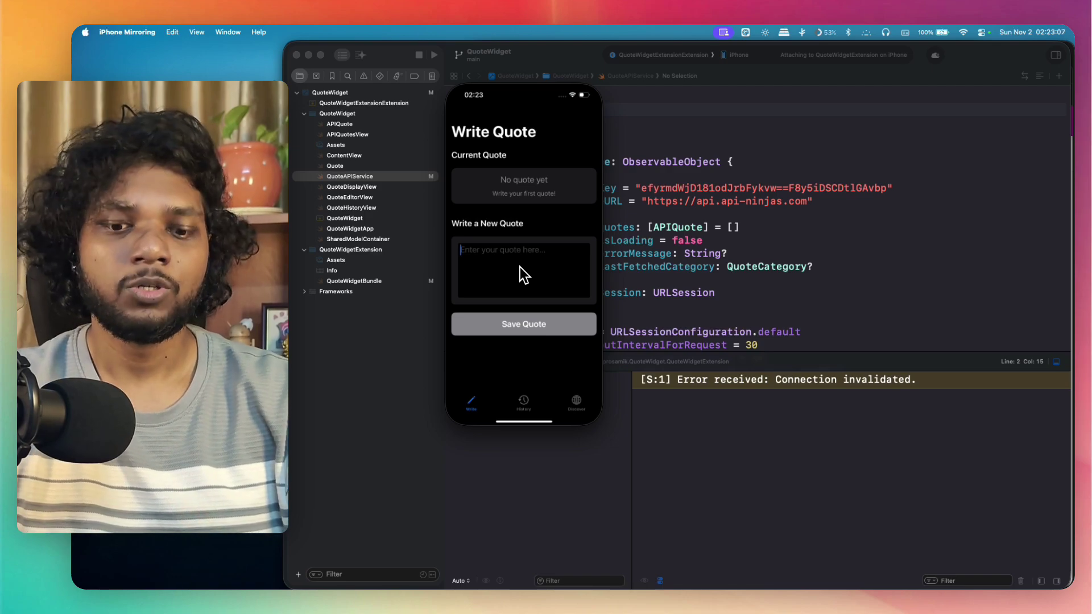
{"action": "type", "text": "You have to"}
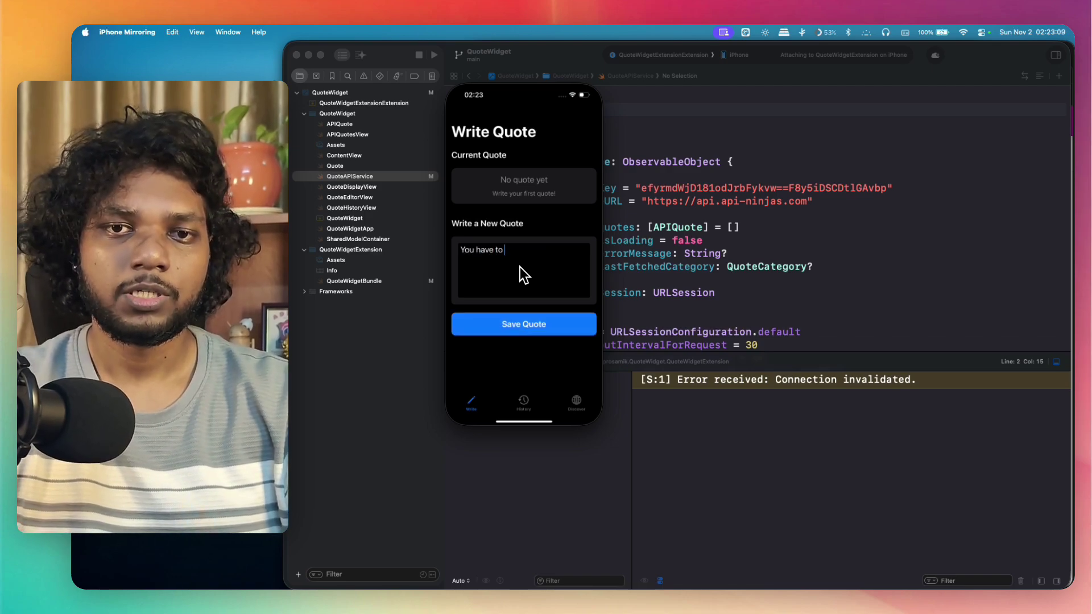
{"action": "type", "text": " keep doing work"}
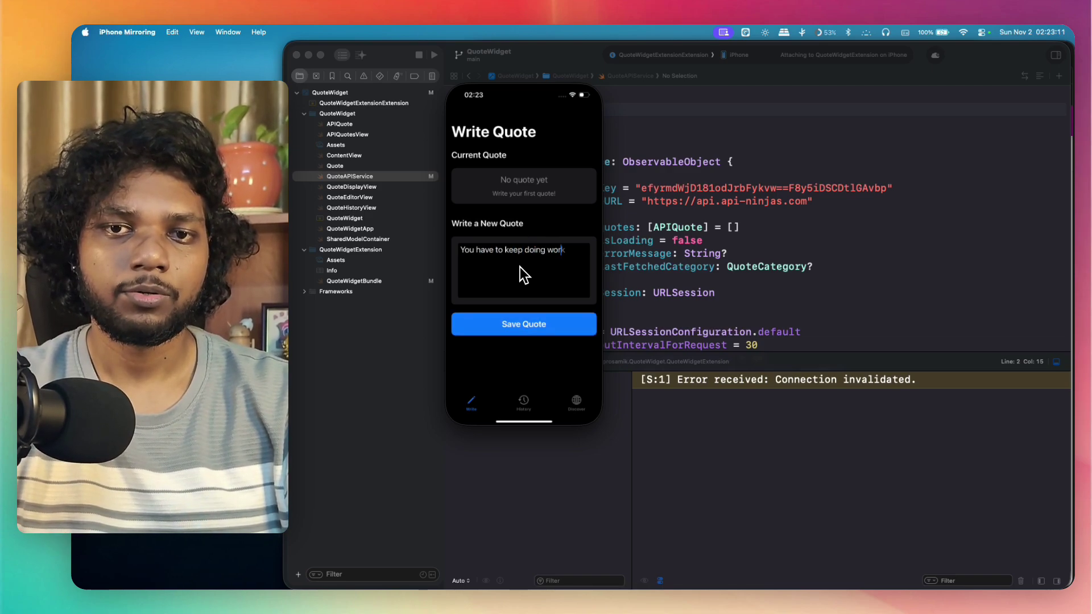
{"action": "type", "text": " no matter"}
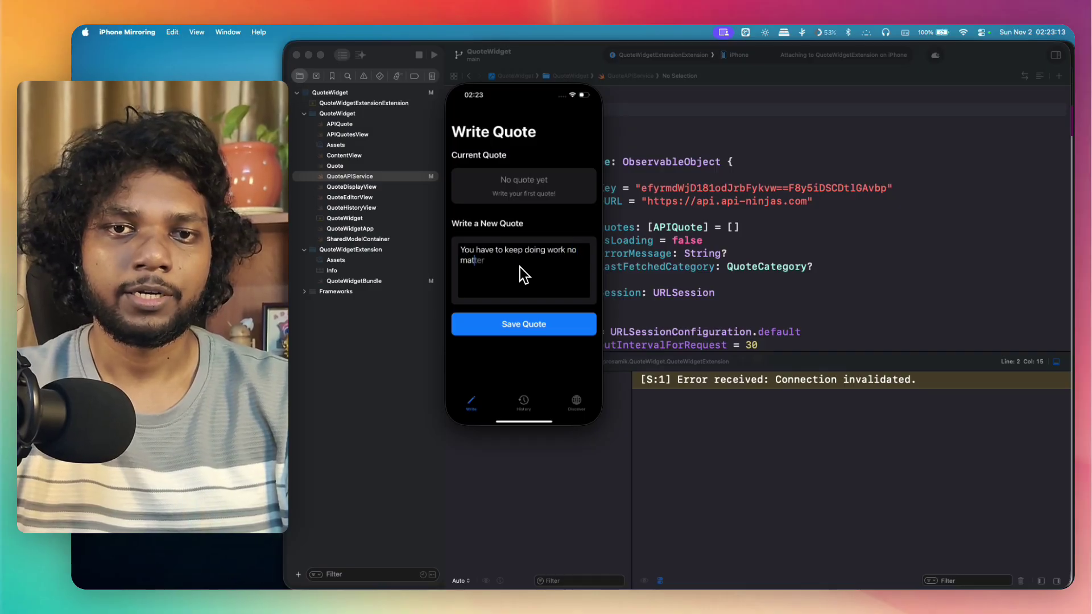
{"action": "type", "text": " your fe"}
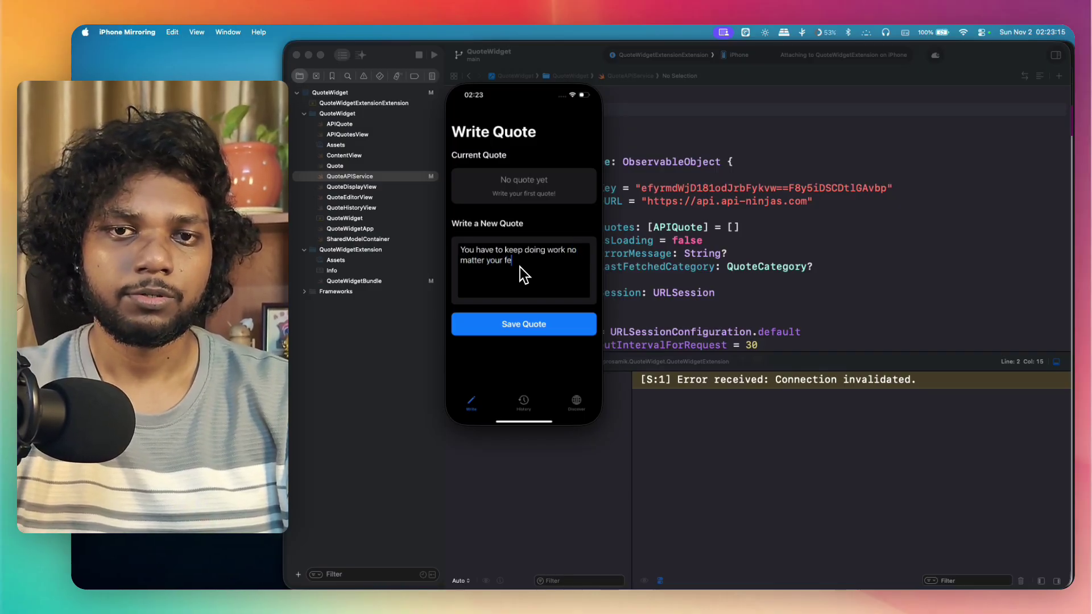
{"action": "type", "text": "elings and comm"}
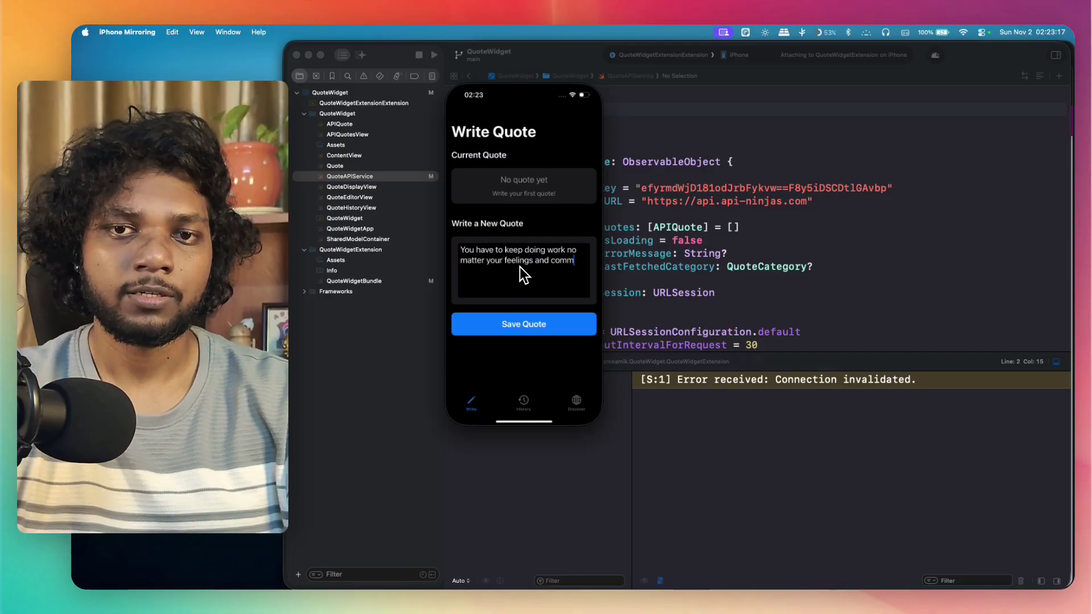
{"action": "type", "text": "itments"}
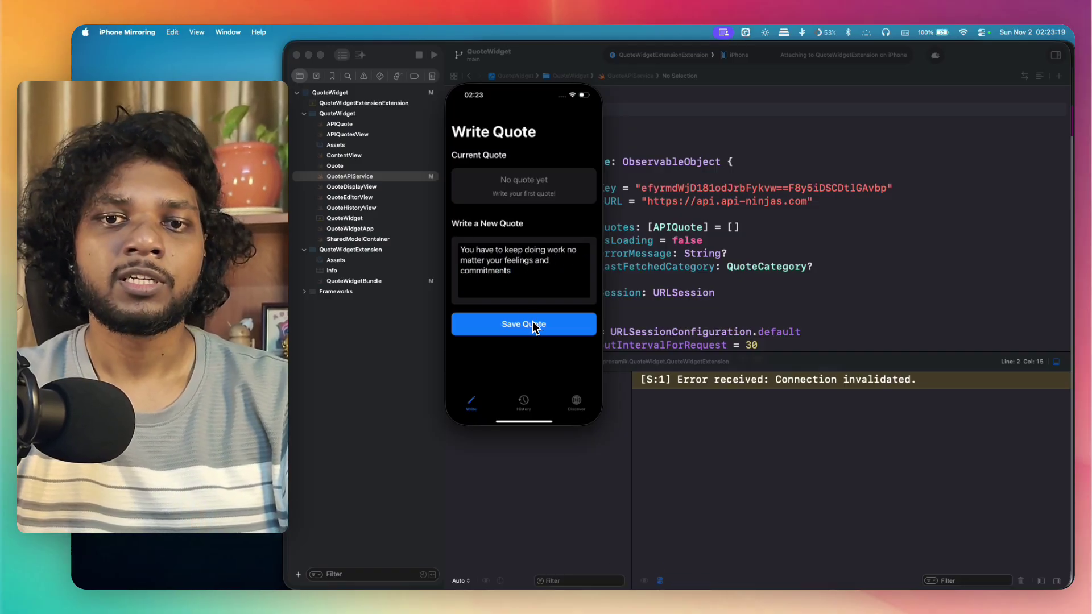
{"action": "left_click", "coordinate": [536, 329]}
{"action": "left_click", "coordinate": [524, 283]}
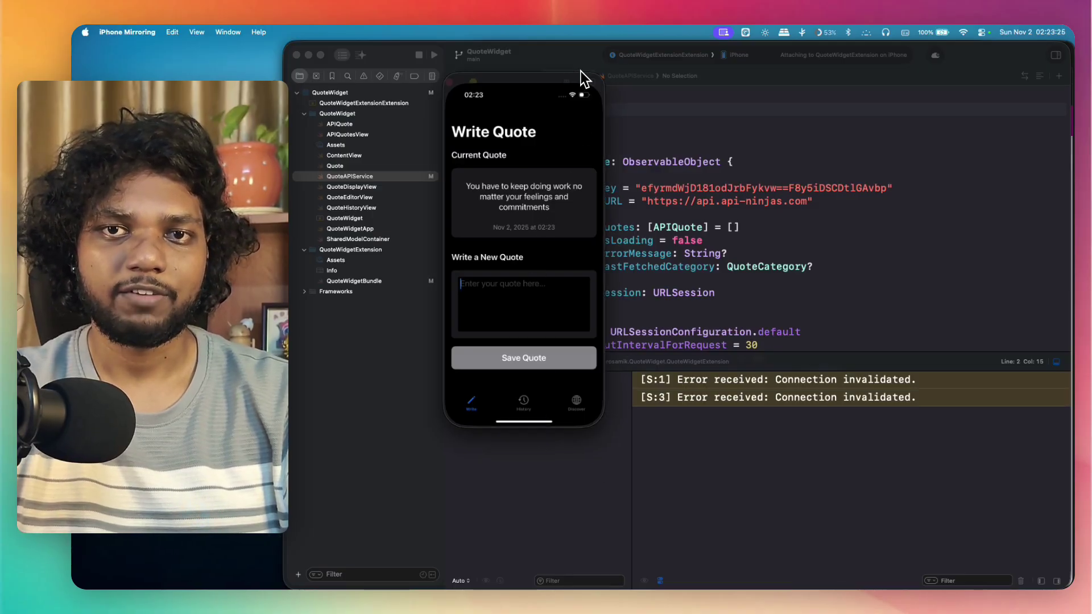
- Return to the iPhone Home Screen, open its widget gallery, and search for "Q" to open the QuoteWidget entry
{"action": "left_click", "coordinate": [572, 75]}
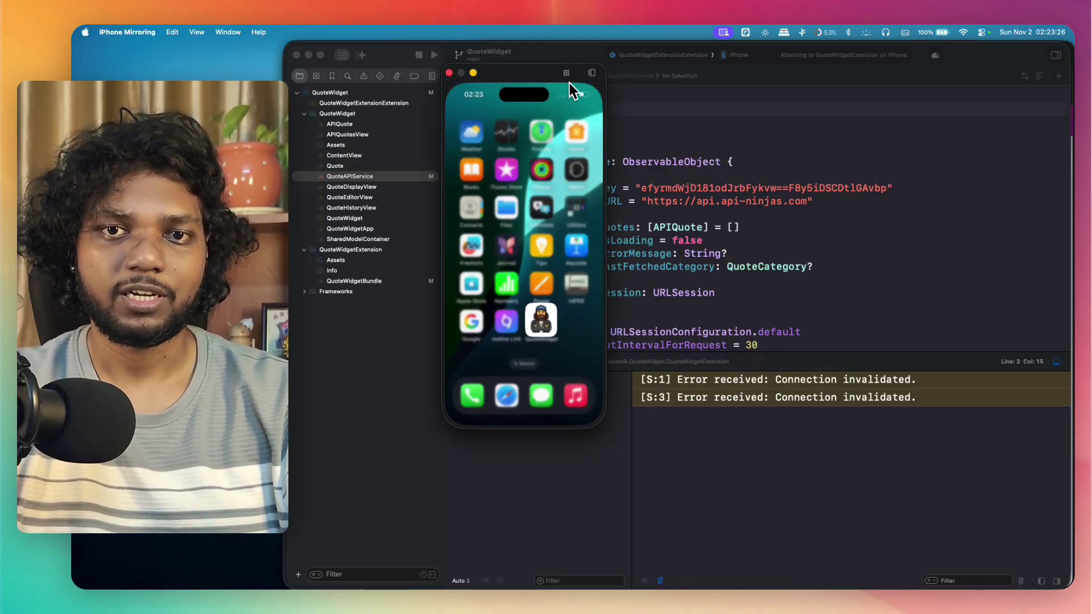
{"action": "left_click", "coordinate": [577, 329]}
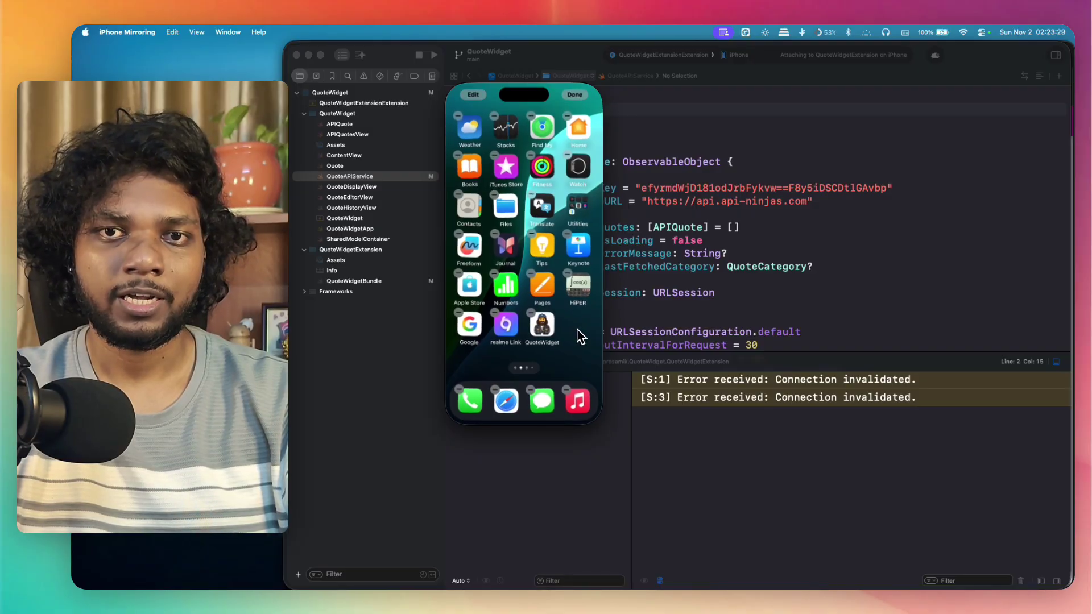
{"action": "left_click", "coordinate": [472, 94]}
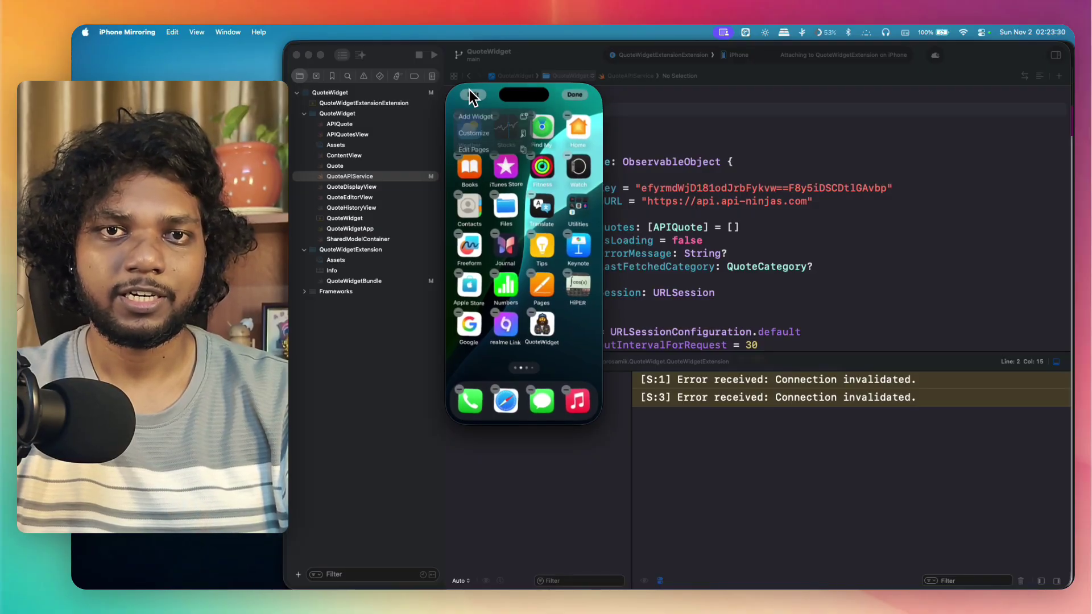
{"action": "left_click", "coordinate": [476, 121]}
{"action": "left_click", "coordinate": [504, 152]}
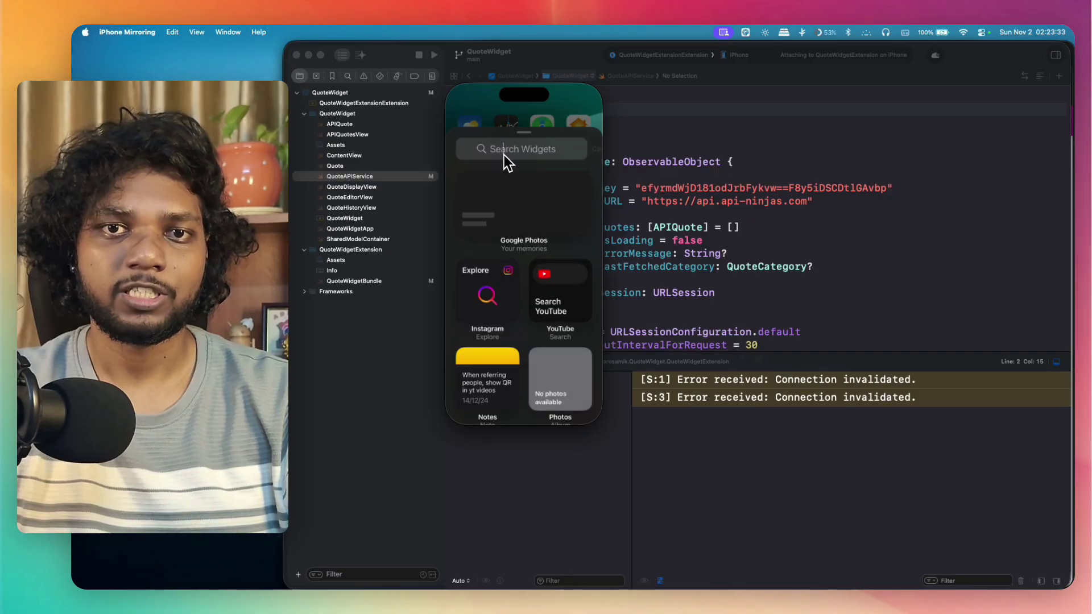
{"action": "type", "text": "Q"}
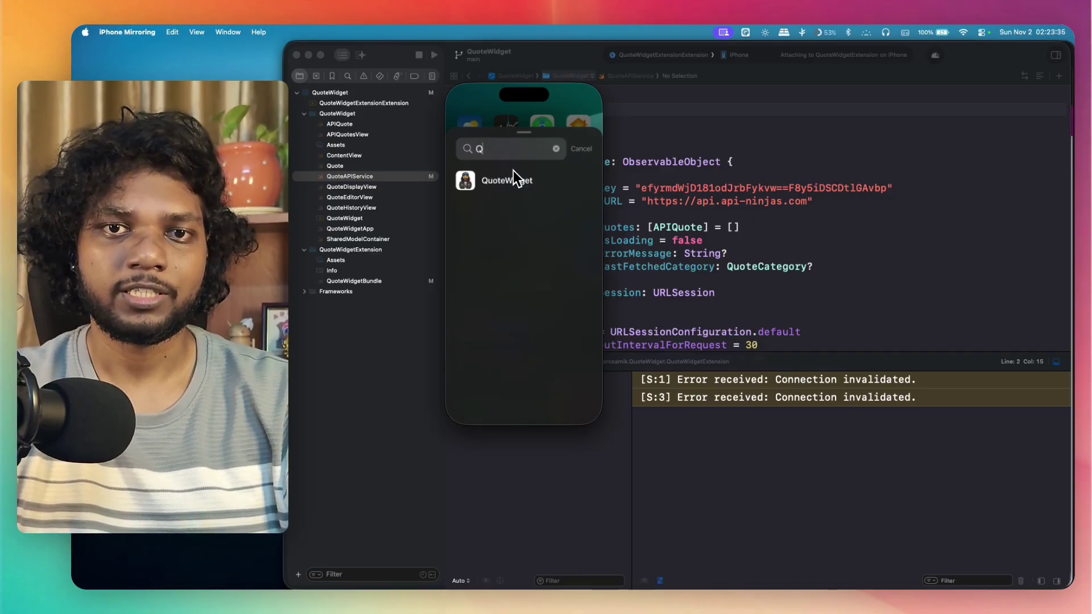
{"action": "left_click", "coordinate": [513, 177]}
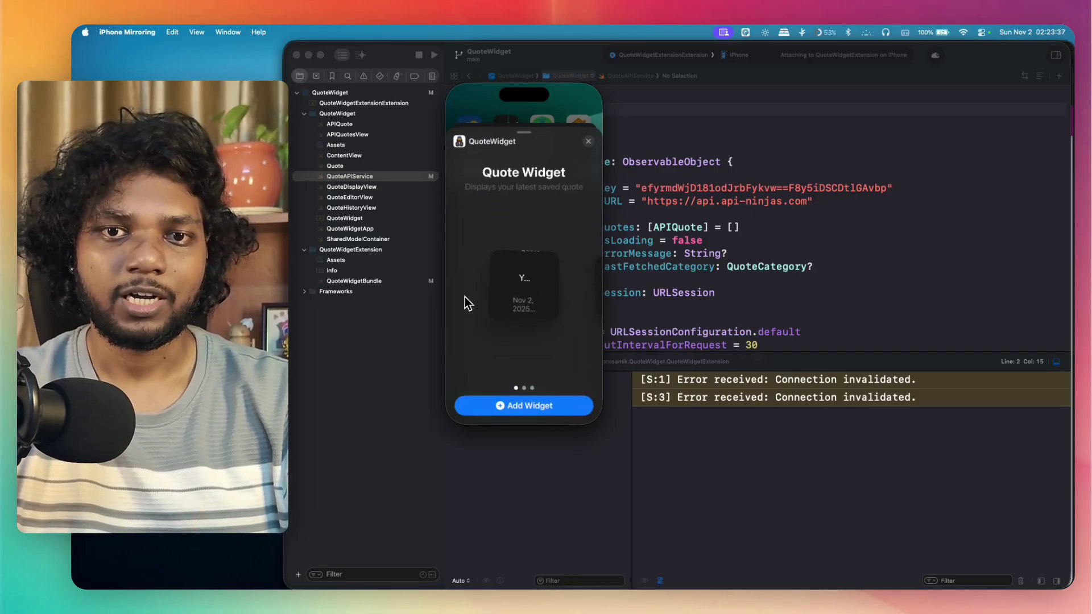
- Add the small Quote Widget to the Home Screen, enlarge it to the large size showing the full quote, and finish editing
{"action": "left_click_drag", "start_coordinate": [465, 296], "coordinate": [488, 307]}
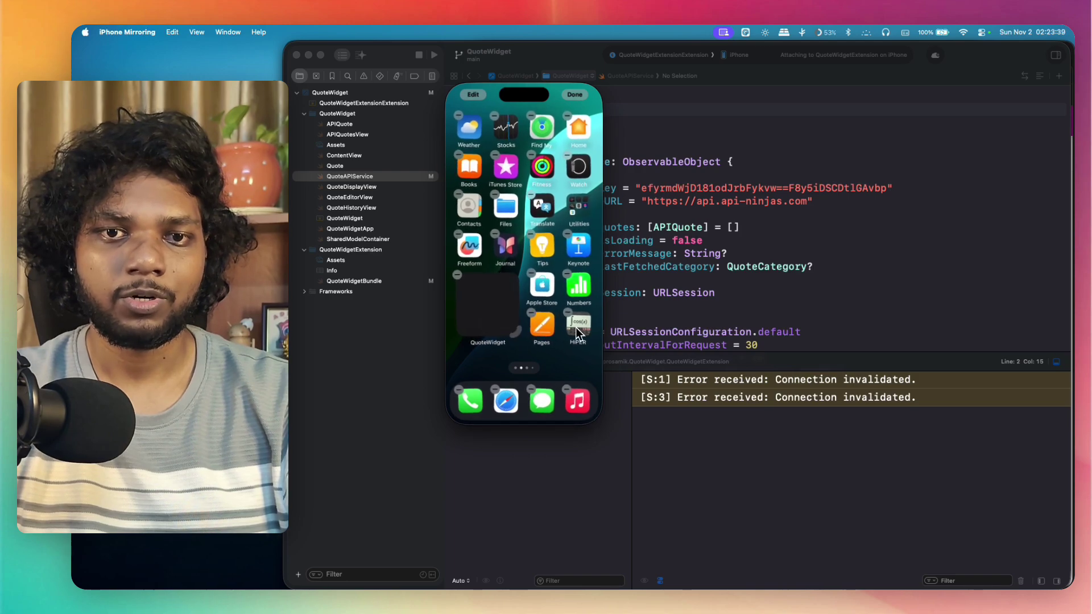
{"action": "left_click_drag", "start_coordinate": [576, 326], "coordinate": [588, 387]}
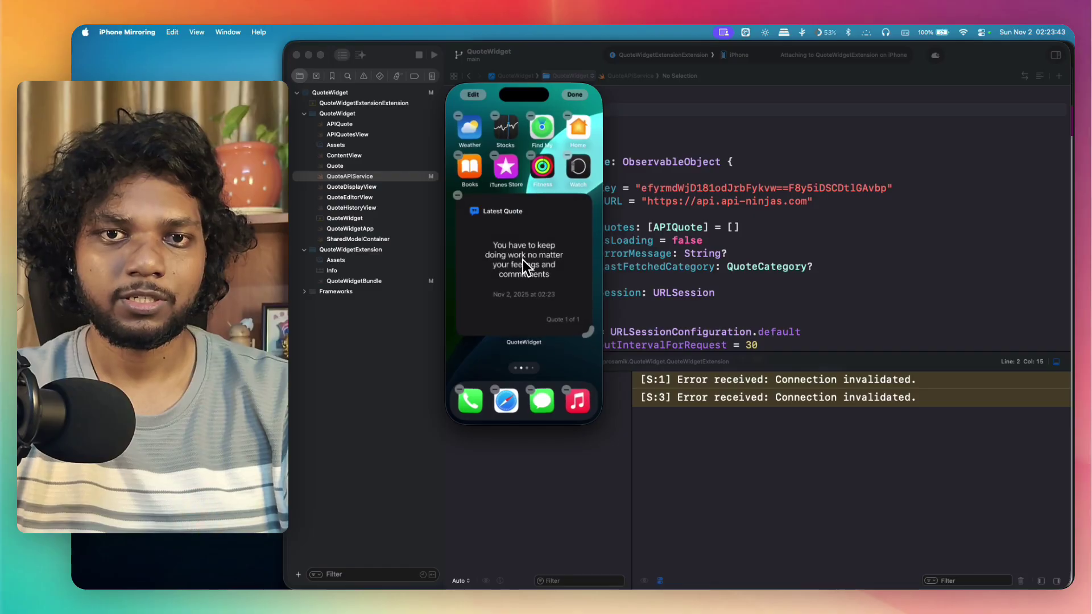
{"action": "left_click", "coordinate": [599, 251]}
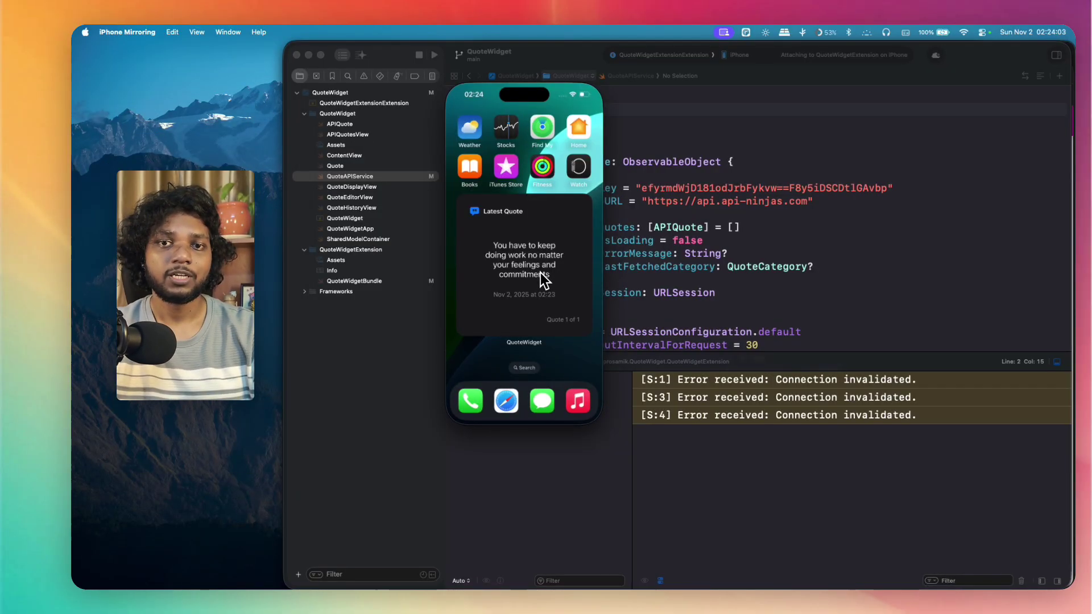
- Browse the iPhone Home Screen pages and move the large QuoteWidget onto the first page below the Weather and Calendar widgets
{"action": "left_click_drag", "start_coordinate": [592, 166], "coordinate": [537, 155]}
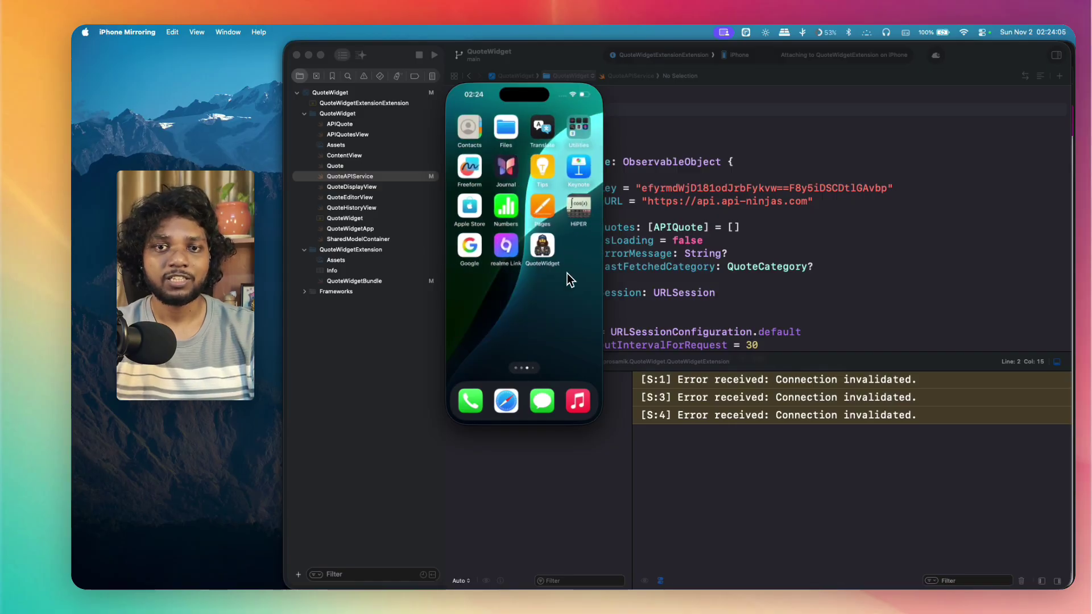
{"action": "left_click_drag", "start_coordinate": [571, 278], "coordinate": [526, 290]}
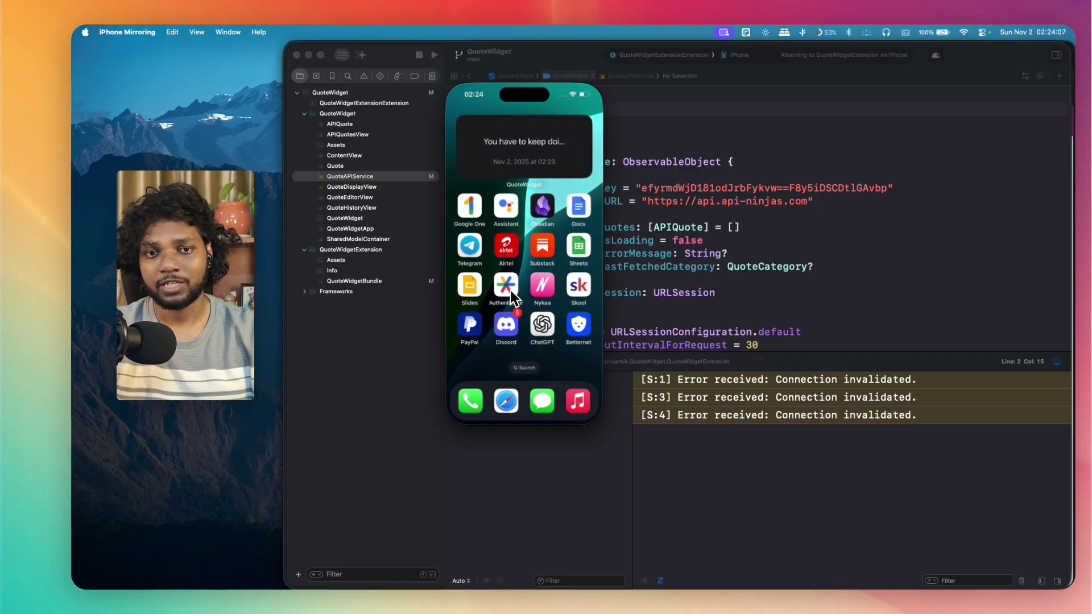
{"action": "left_click_drag", "start_coordinate": [491, 291], "coordinate": [574, 277]}
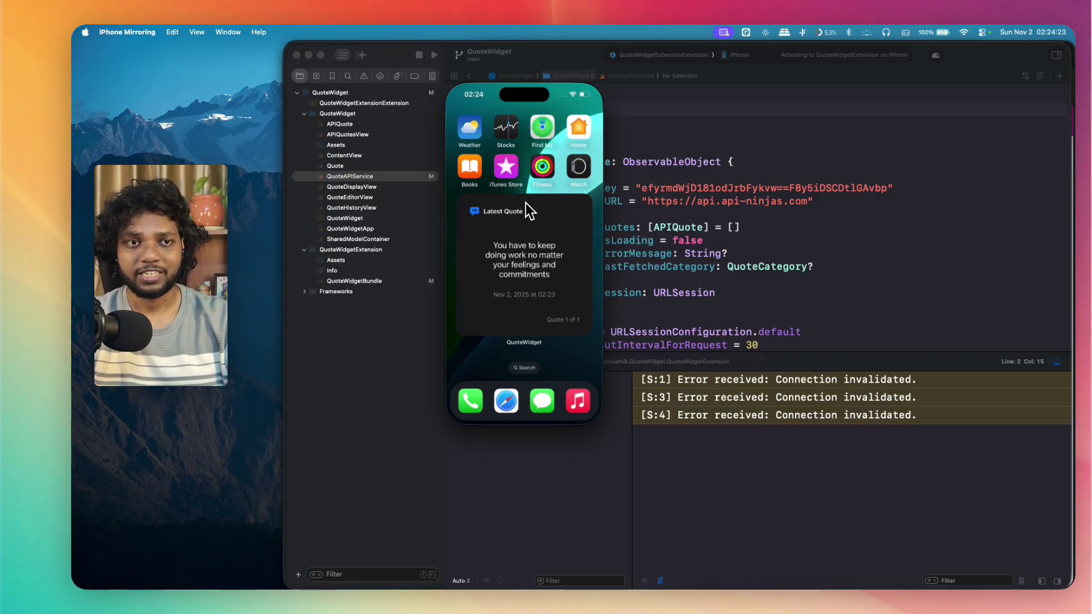
{"action": "mouse_move", "coordinate": [526, 210]}
{"action": "left_mouse_down"}
{"action": "mouse_move", "coordinate": [239, 231]}
{"action": "mouse_move", "coordinate": [263, 254]}
{"action": "mouse_move", "coordinate": [518, 228]}
{"action": "left_mouse_up"}
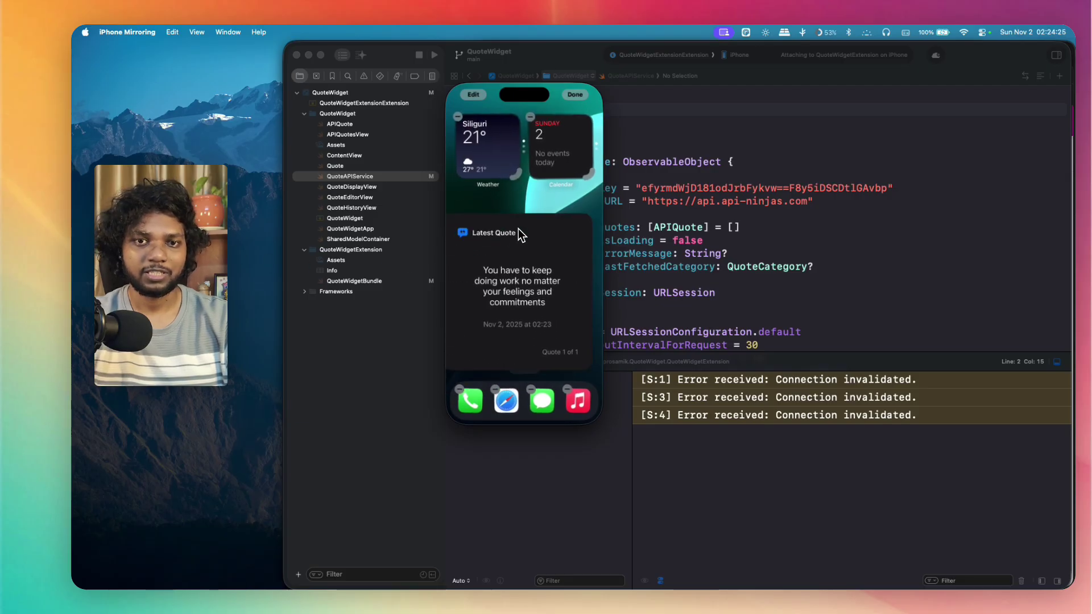
{"action": "key", "text": "F11"}
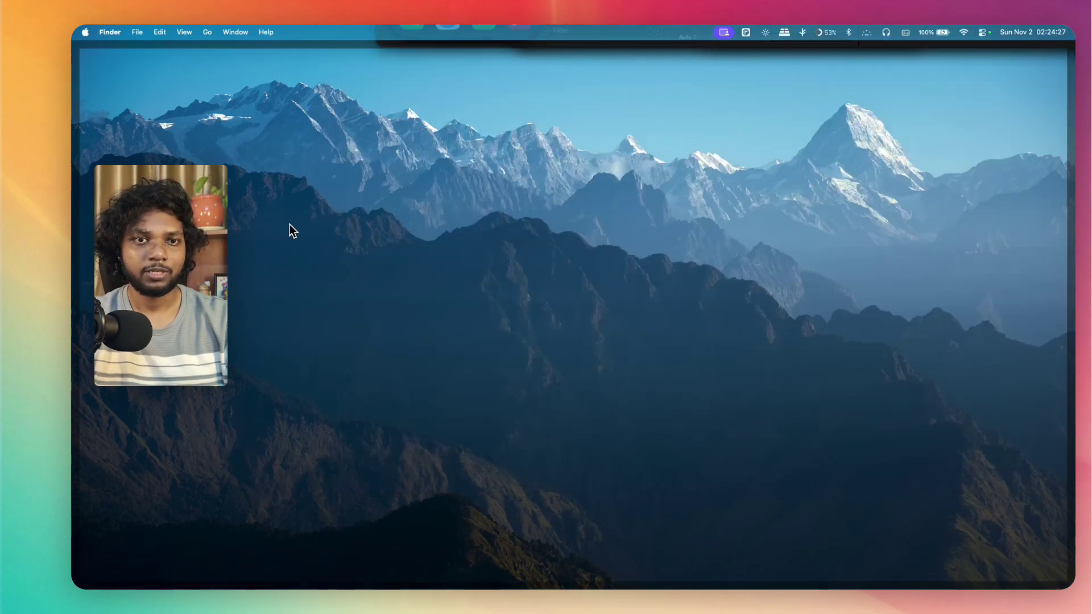
{"action": "right_click", "coordinate": [297, 225]}
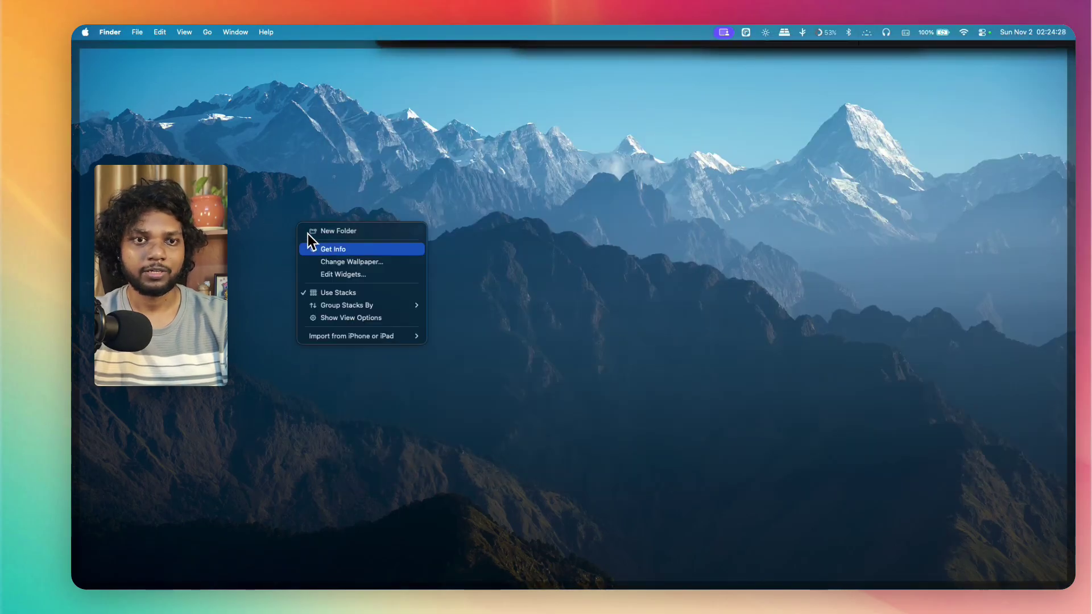
{"action": "left_click", "coordinate": [344, 275]}
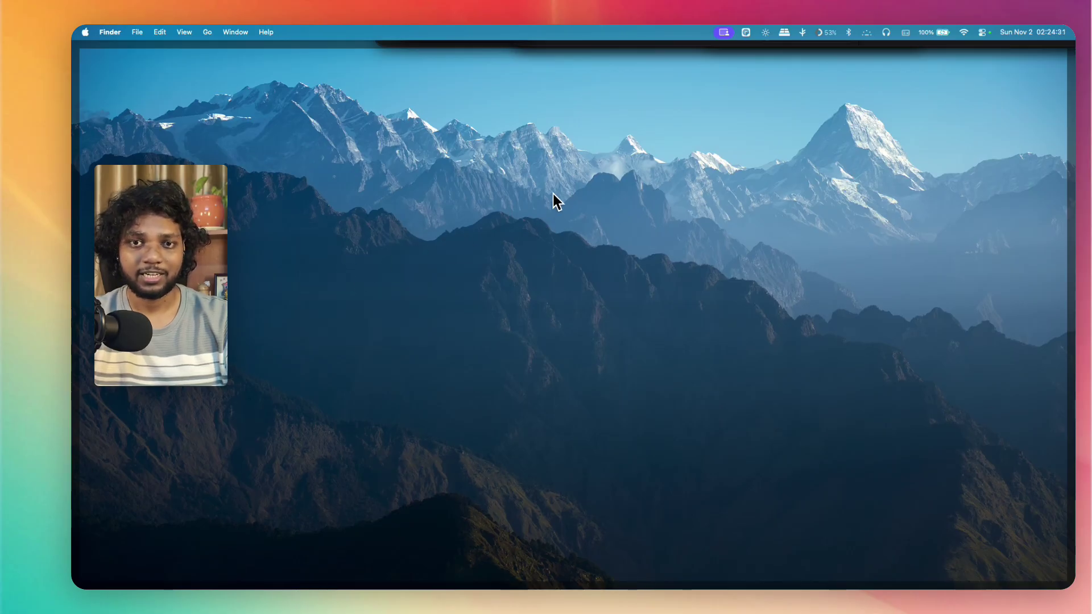
{"action": "left_click", "coordinate": [518, 247]}
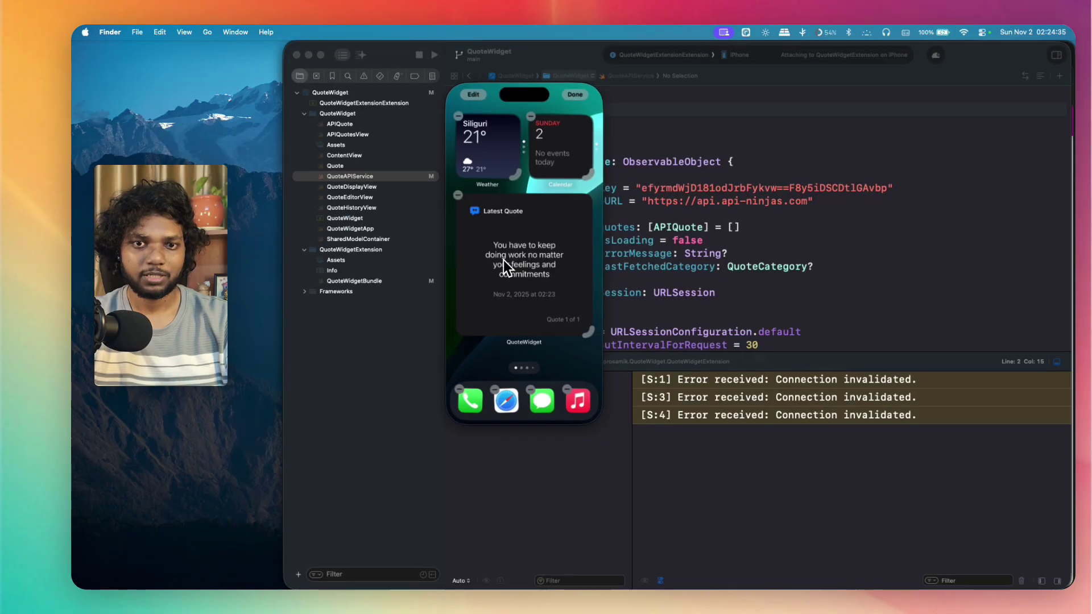
- Open the Mac desktop's widget gallery for editing the desktop widgets
{"action": "right_click", "coordinate": [233, 230]}
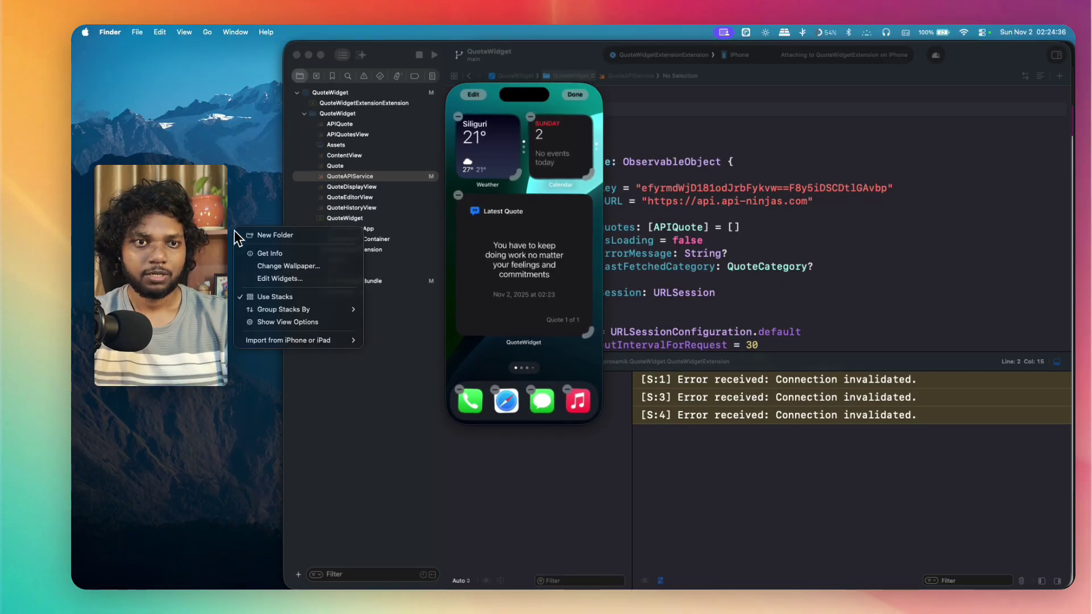
{"action": "left_click", "coordinate": [292, 276]}
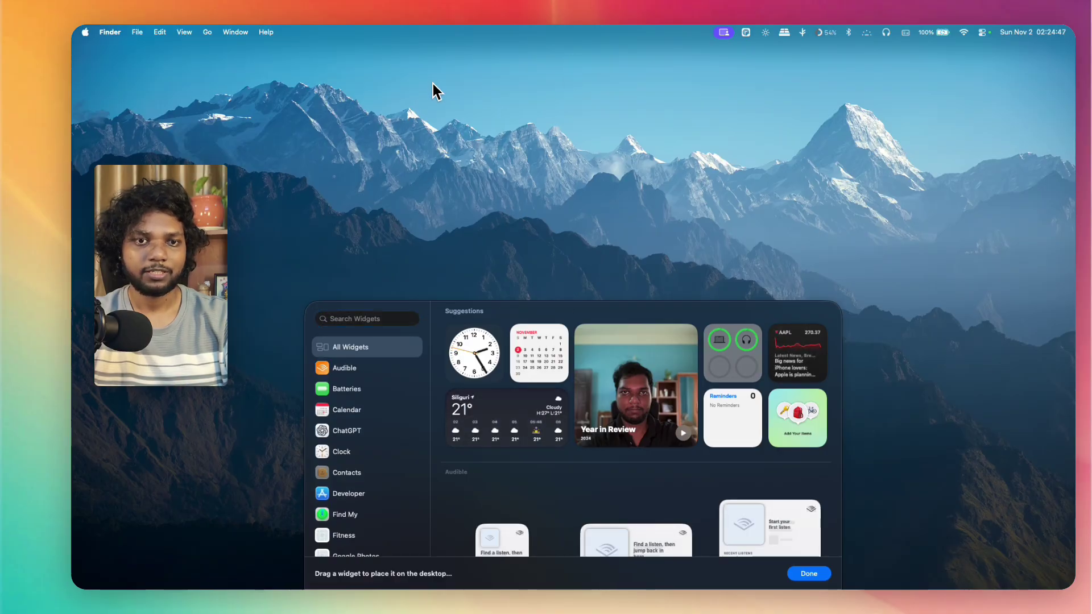
{"action": "left_click", "coordinate": [366, 319]}
{"action": "type", "text": "quo"}
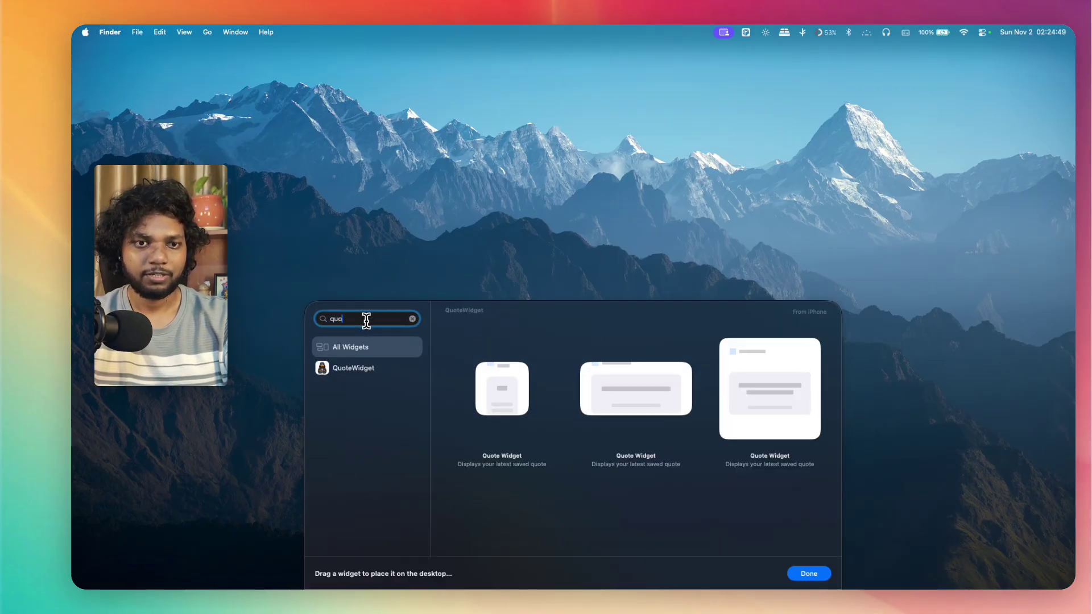
{"action": "left_click", "coordinate": [370, 370]}
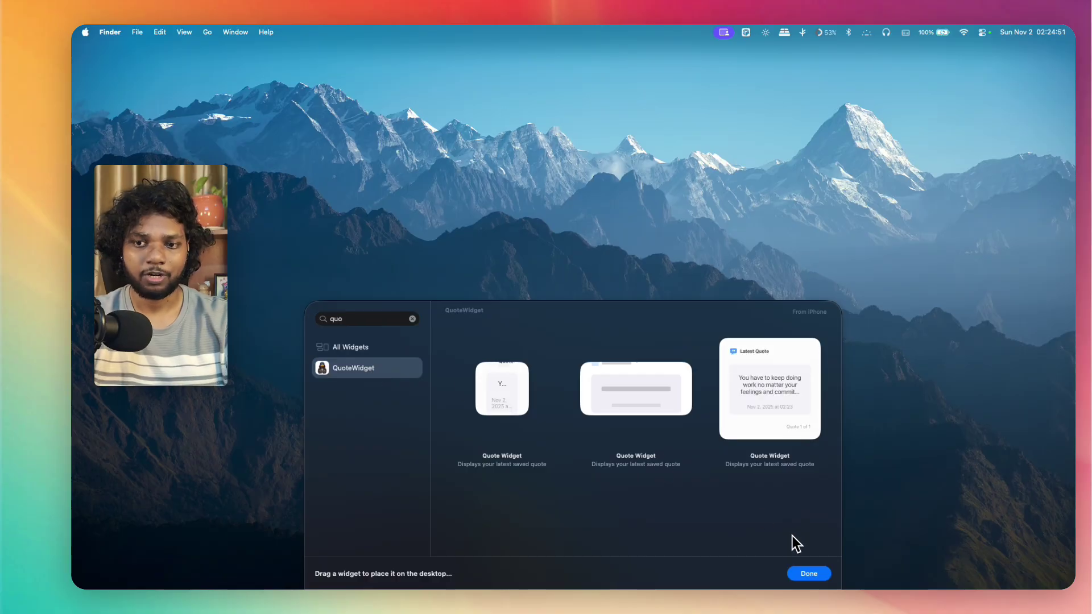
{"action": "left_click", "coordinate": [810, 573]}
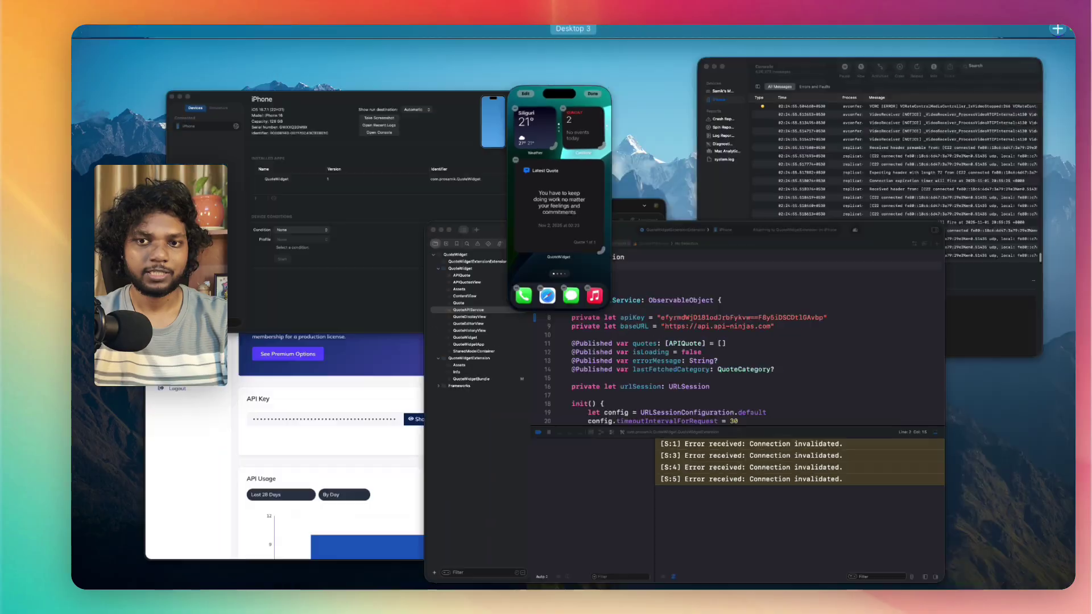
- Switch to the iPhone Mirroring window and finish editing the iPhone Home Screen
{"action": "key", "text": "ctrl+Up"}
{"action": "left_click", "coordinate": [439, 250]}
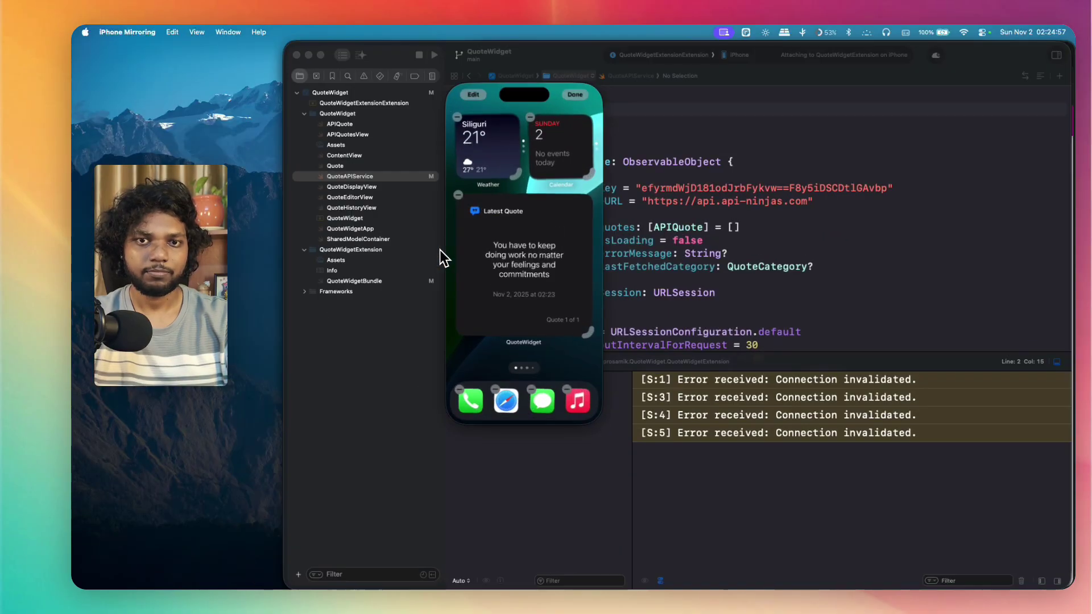
- Add a new empty desktop space on the Mac and switch to it
{"action": "key", "text": "ctrl+Up"}
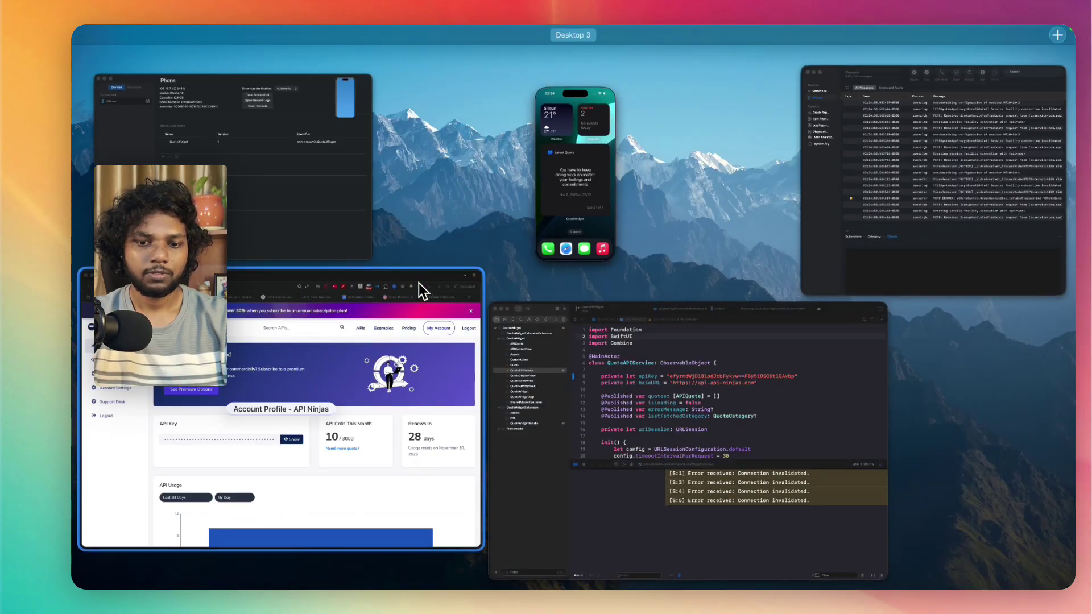
{"action": "left_click", "coordinate": [565, 54]}
{"action": "key", "text": "ctrl+Up"}
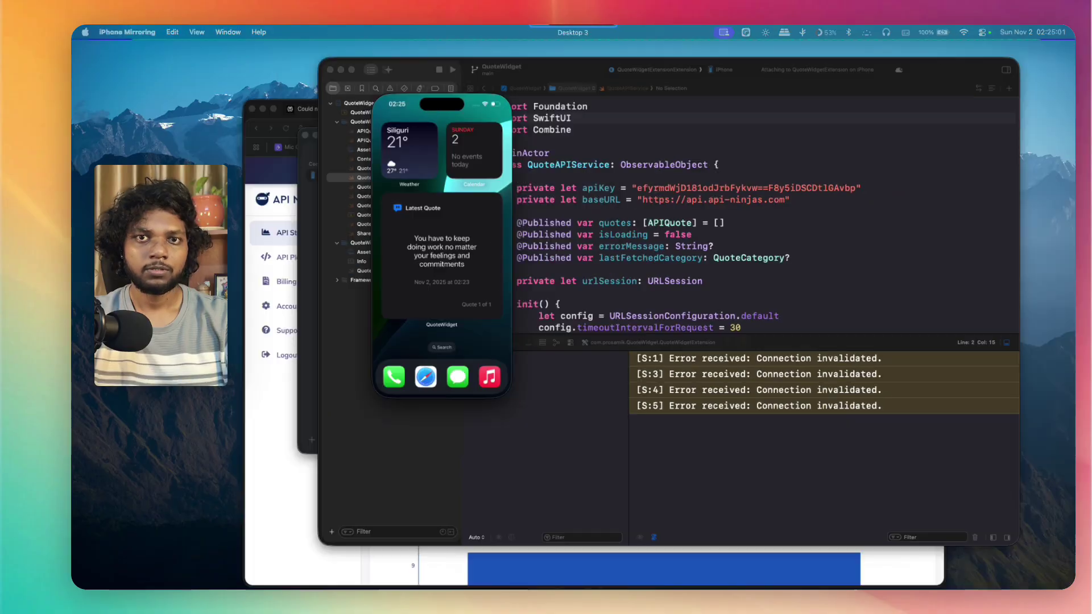
{"action": "left_click", "coordinate": [1058, 74]}
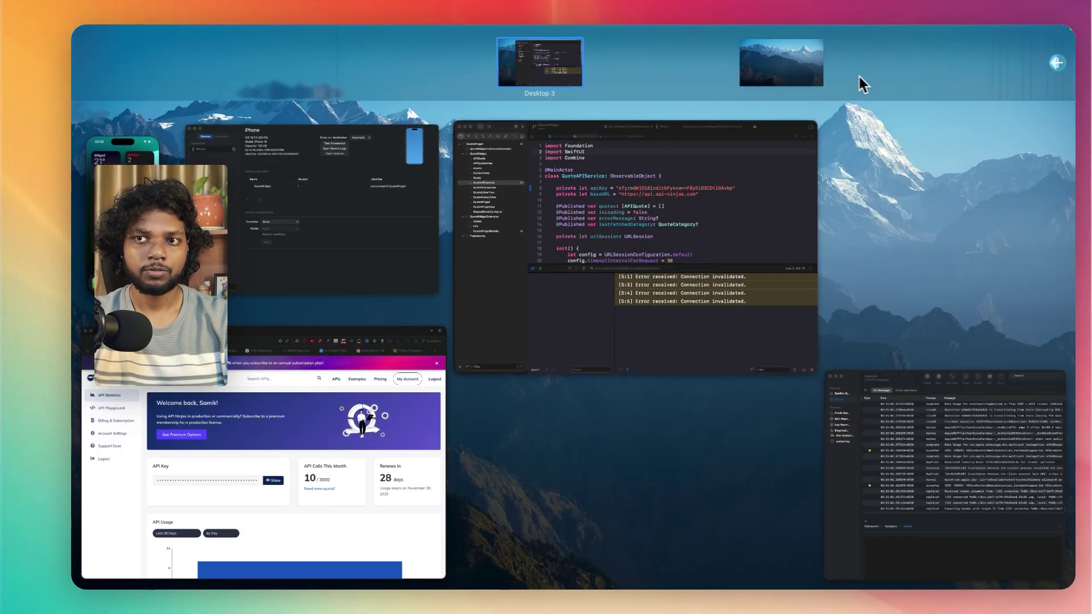
{"action": "left_click", "coordinate": [629, 78]}
- Open the widget gallery on the new Mac desktop, search for "qu", and show the QuoteWidget options
{"action": "right_click", "coordinate": [568, 212]}
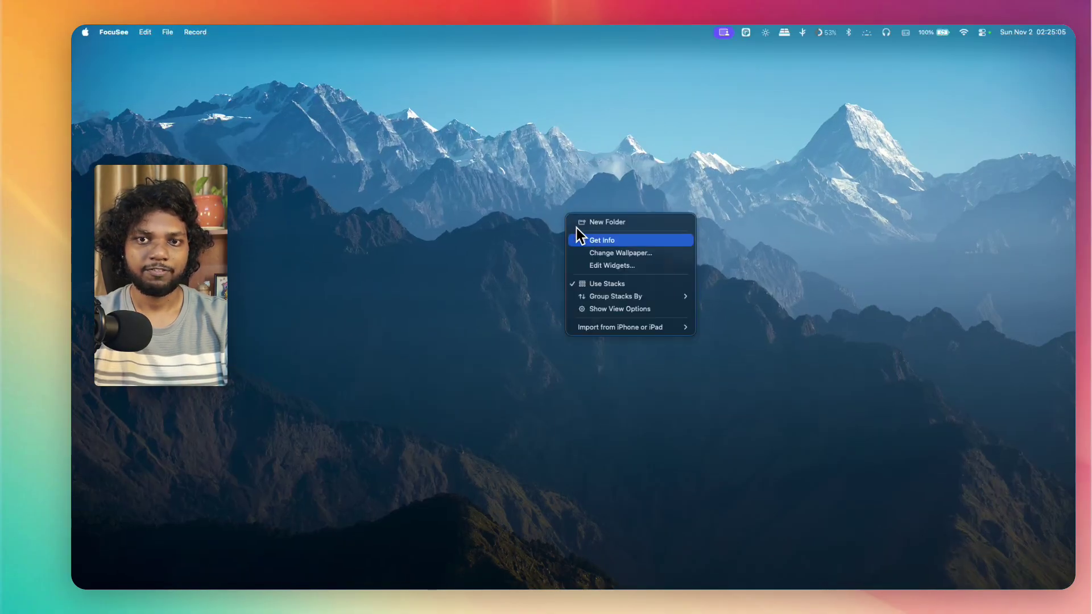
{"action": "left_click", "coordinate": [611, 268]}
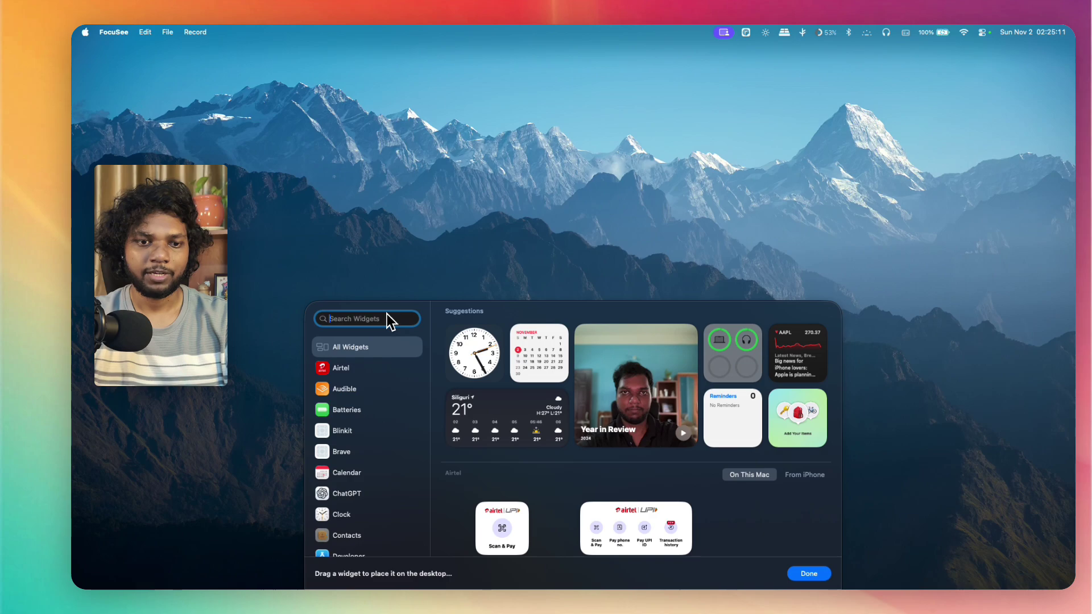
{"action": "type", "text": "qu"}
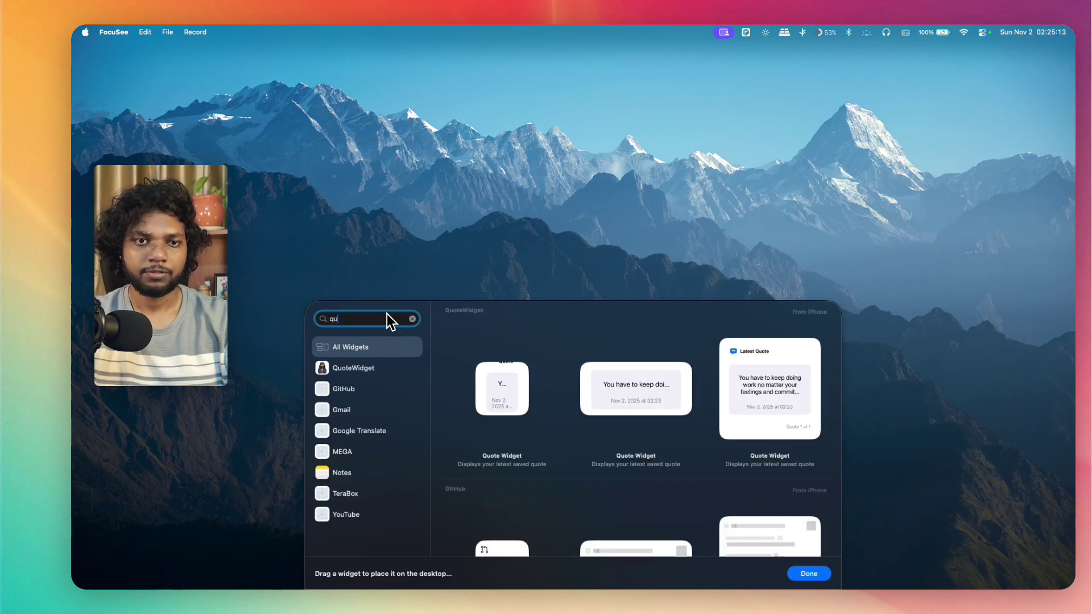
{"action": "left_click", "coordinate": [397, 370]}
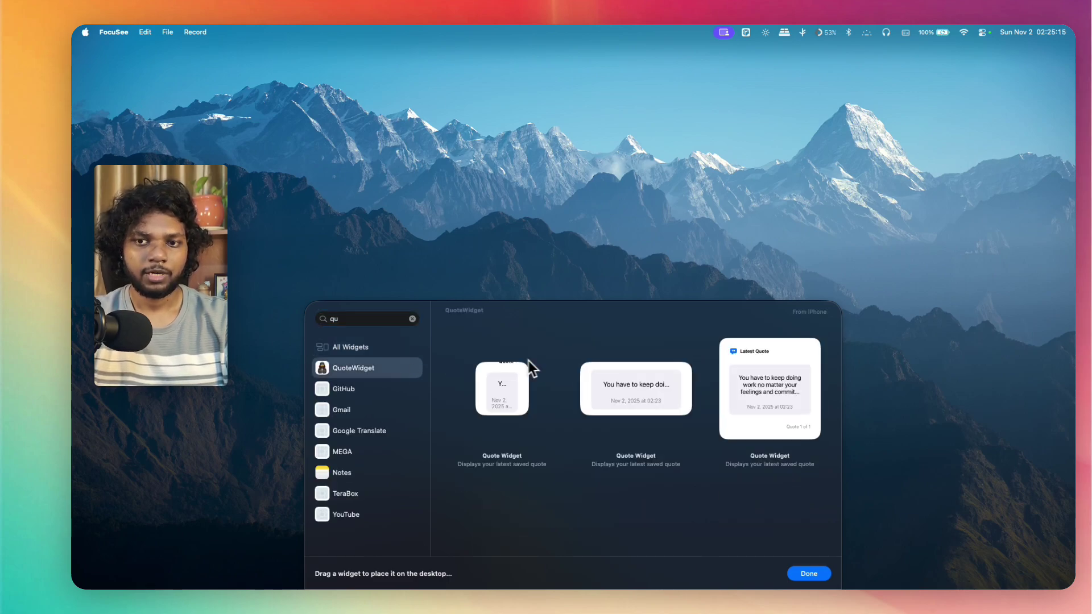
- Add the large Quote Widget to the Mac desktop, move it to the upper middle of the wallpaper, and close the gallery
{"action": "left_click", "coordinate": [771, 380]}
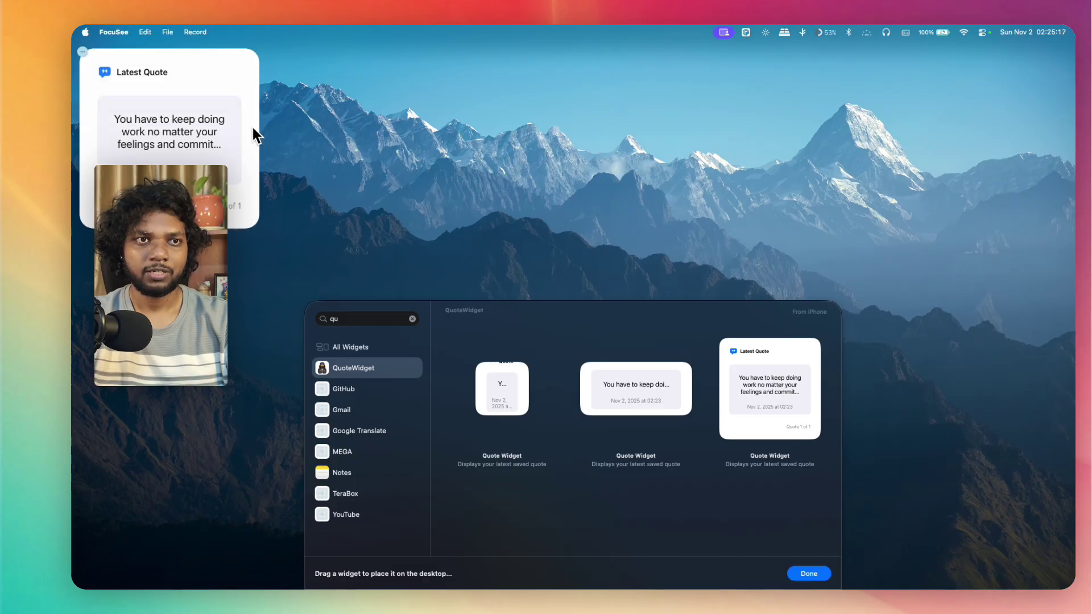
{"action": "left_click_drag", "start_coordinate": [189, 55], "coordinate": [583, 142]}
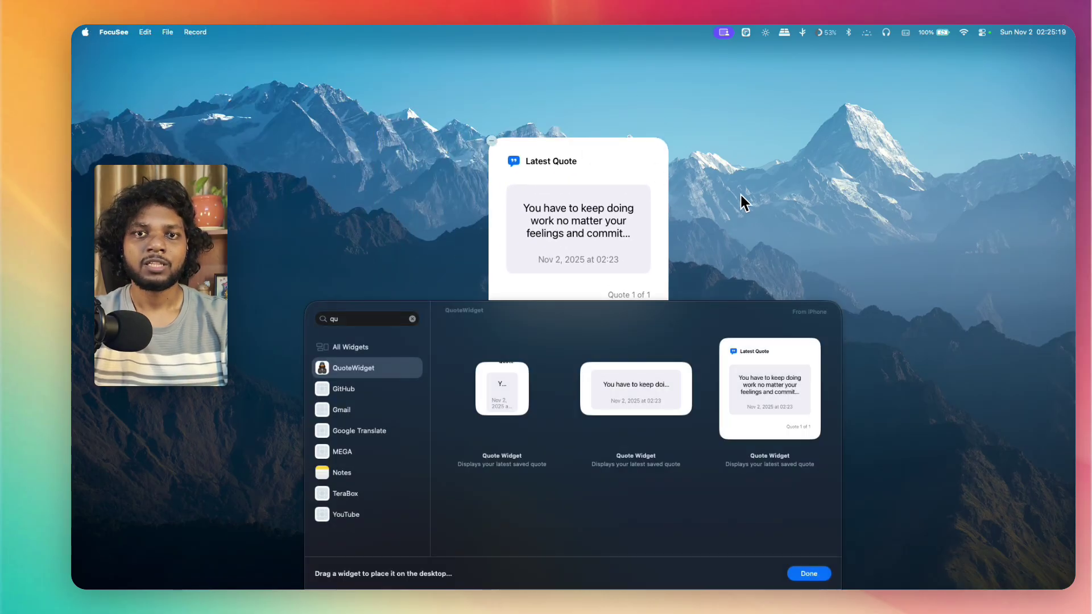
{"action": "left_click", "coordinate": [751, 199]}
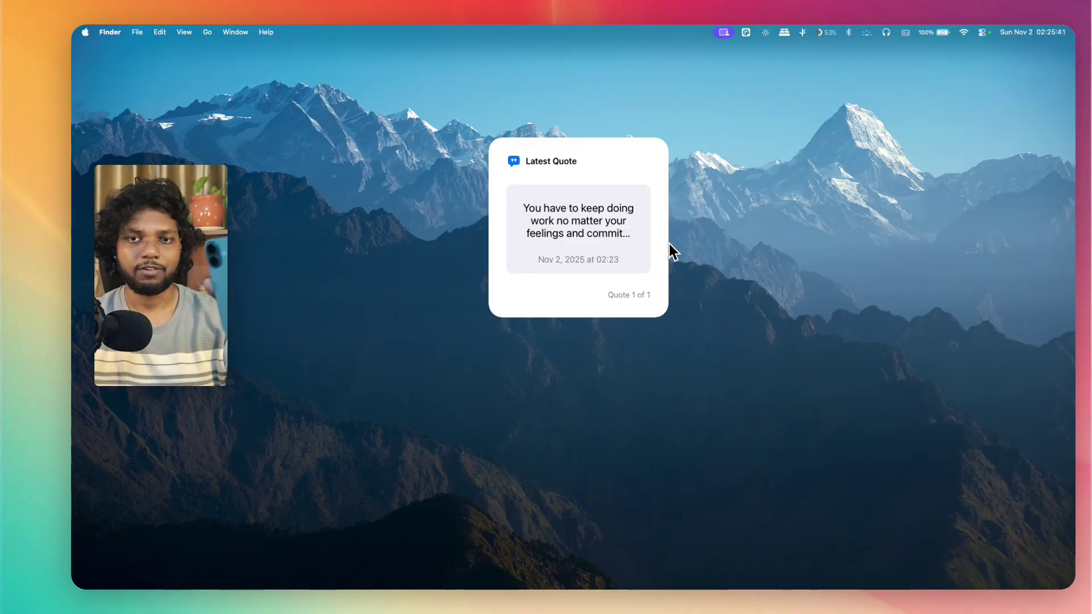
- Return to the desktop space with Xcode and iPhone Mirroring, and reconnect to the iPhone
{"action": "key", "text": "ctrl+Up"}
{"action": "left_click", "coordinate": [540, 54]}
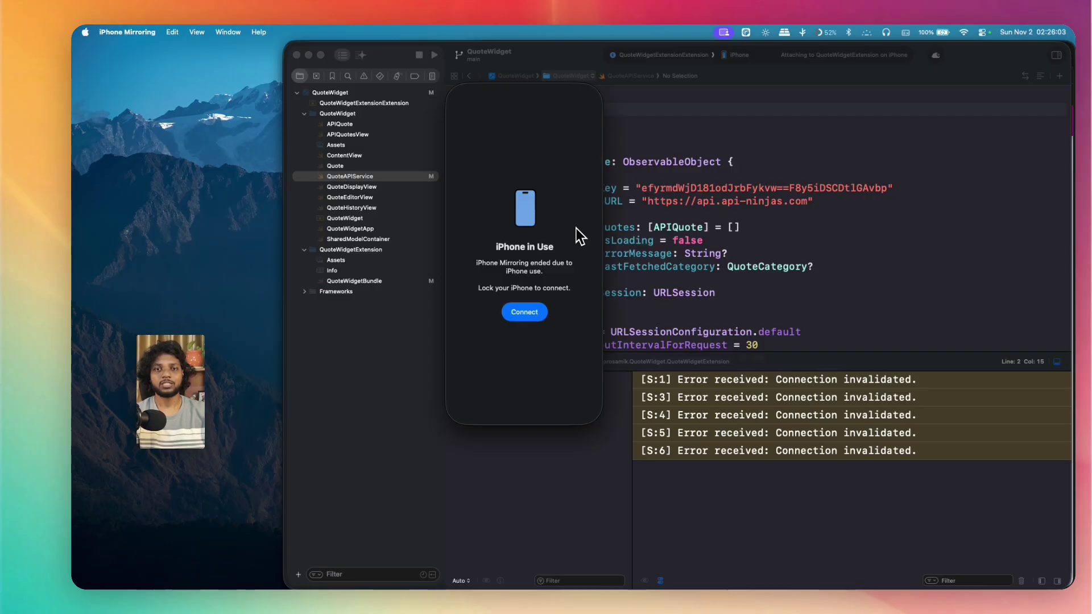
{"action": "left_click", "coordinate": [529, 322]}
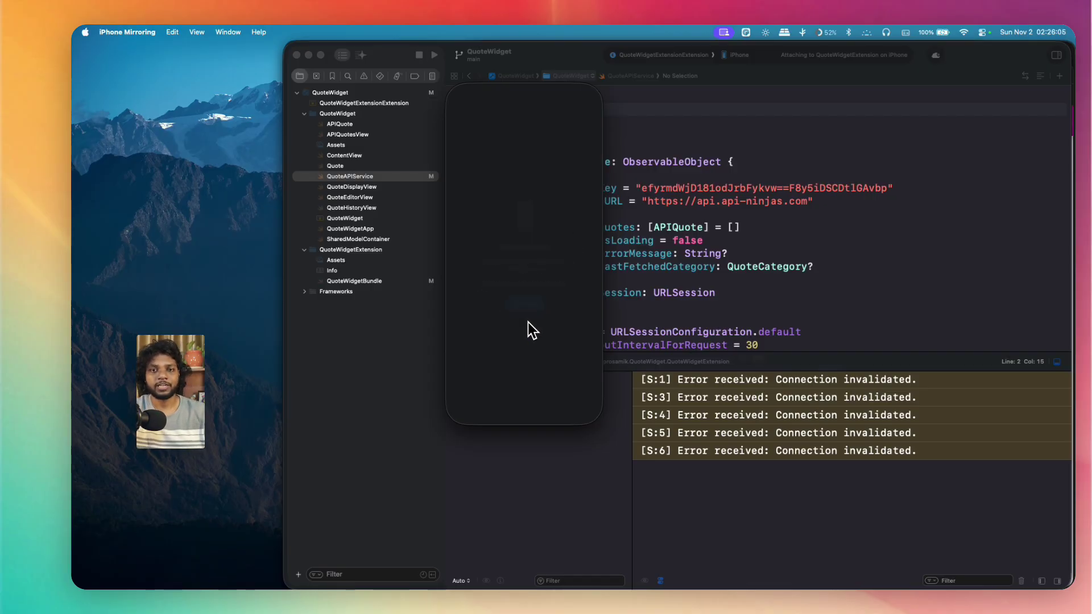